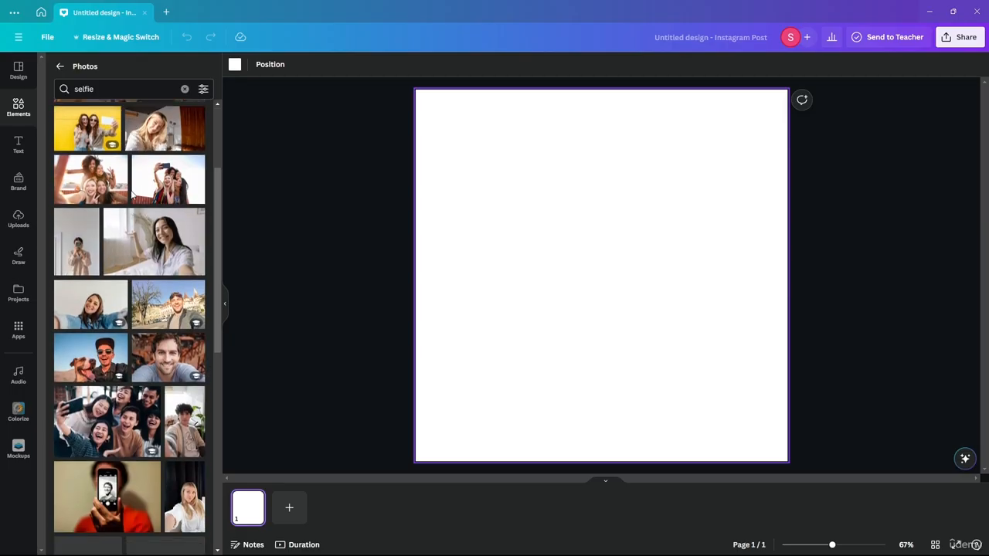
Add the selfie of the man in a denim jacket against a blue wall to the design, filling the page
left_click_drag(154, 221, 556, 255)
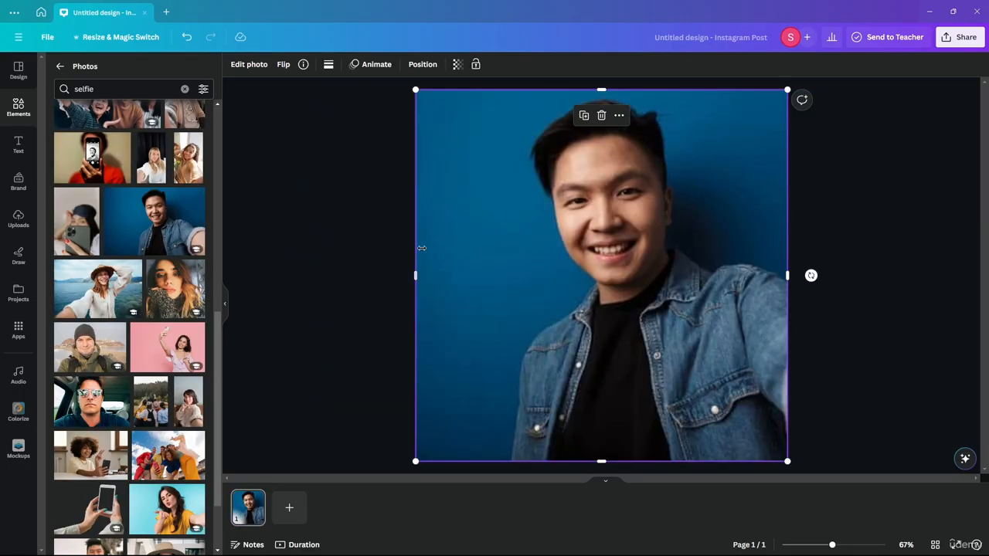
left_click(326, 239)
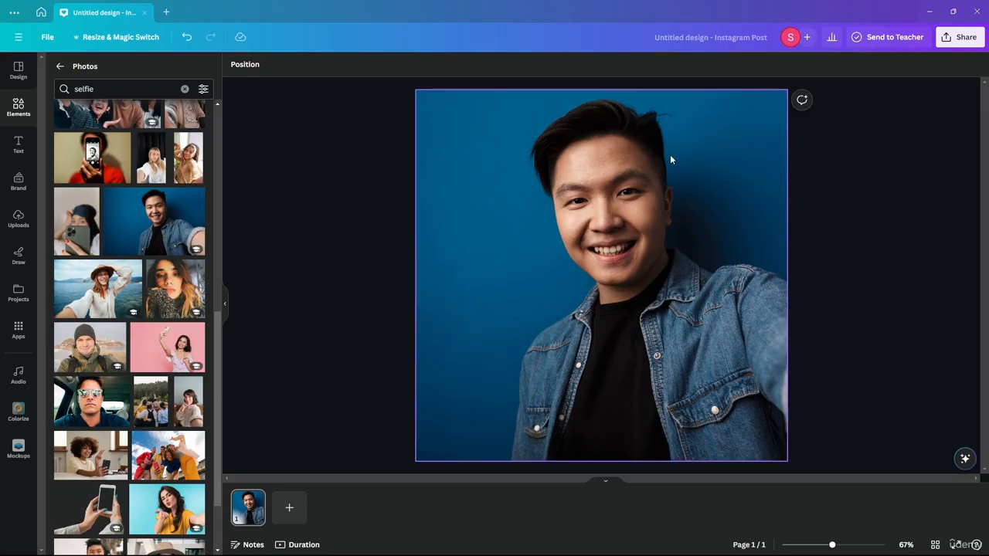
left_click(610, 245)
left_click_drag(610, 244, 609, 240)
left_click(231, 201)
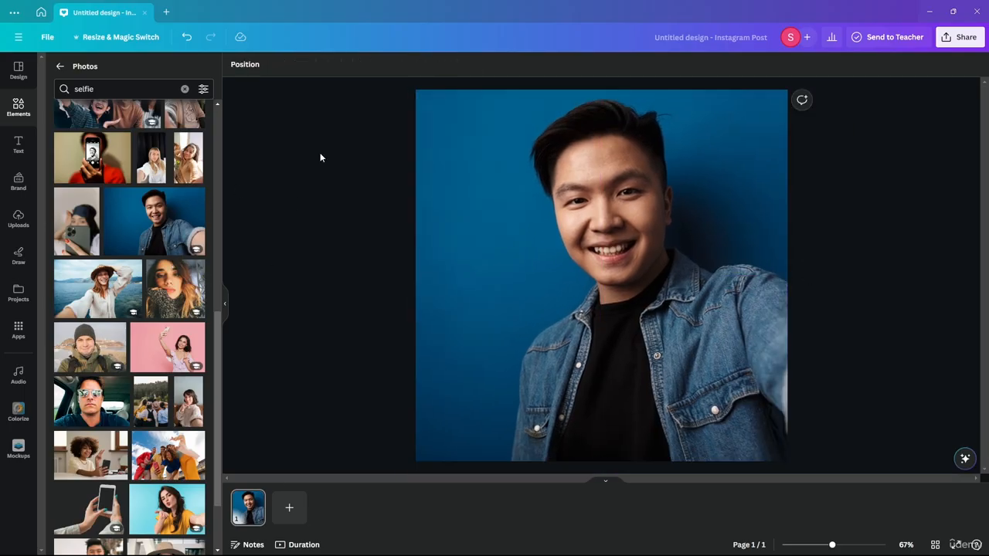
Upscale the selfie photo by 2x with the Image Upscaler app
left_click(483, 186)
left_click(230, 71)
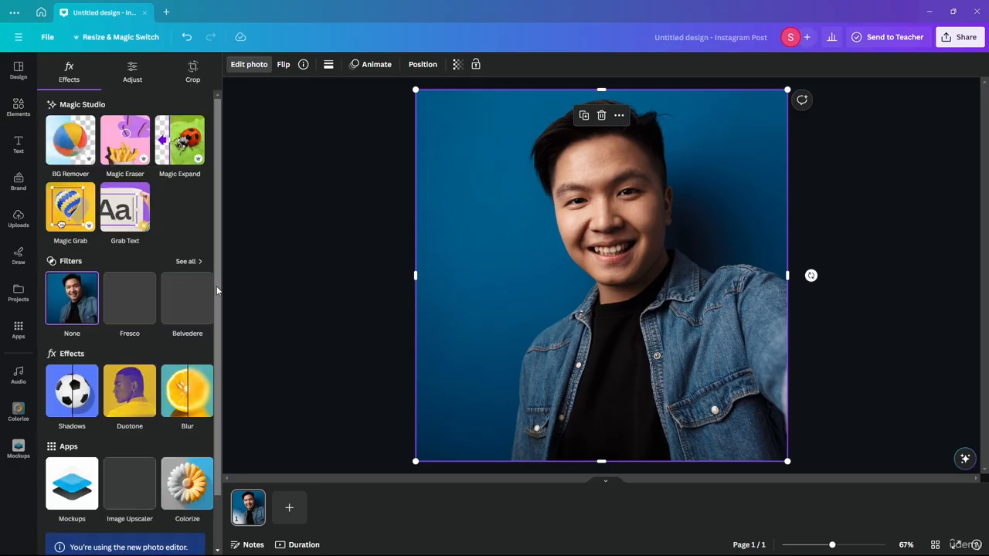
left_click(129, 483)
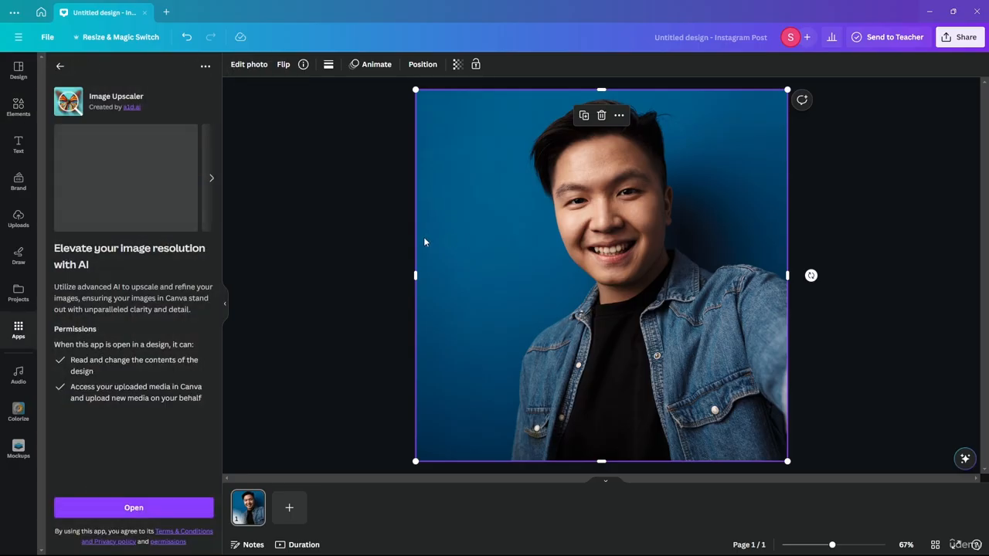
left_click(128, 508)
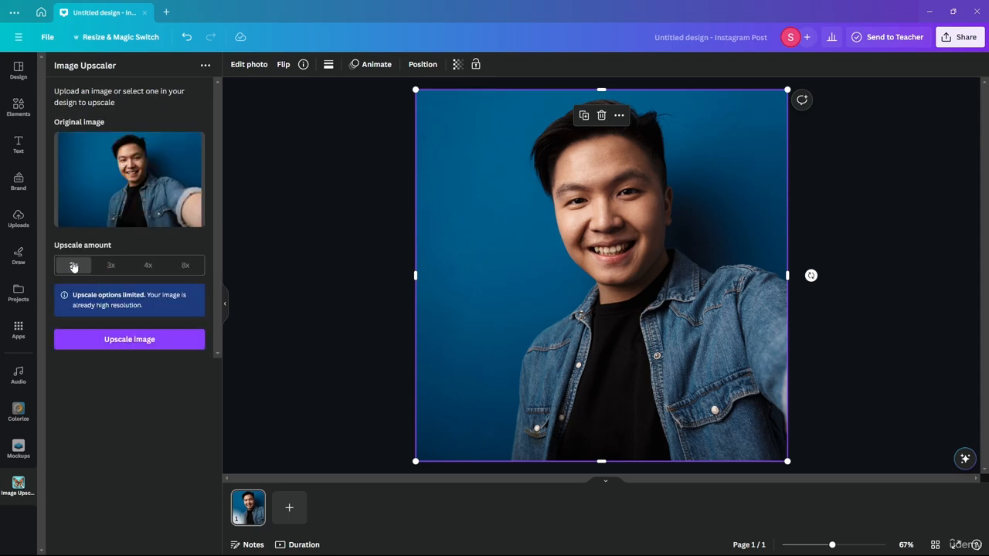
left_click(132, 348)
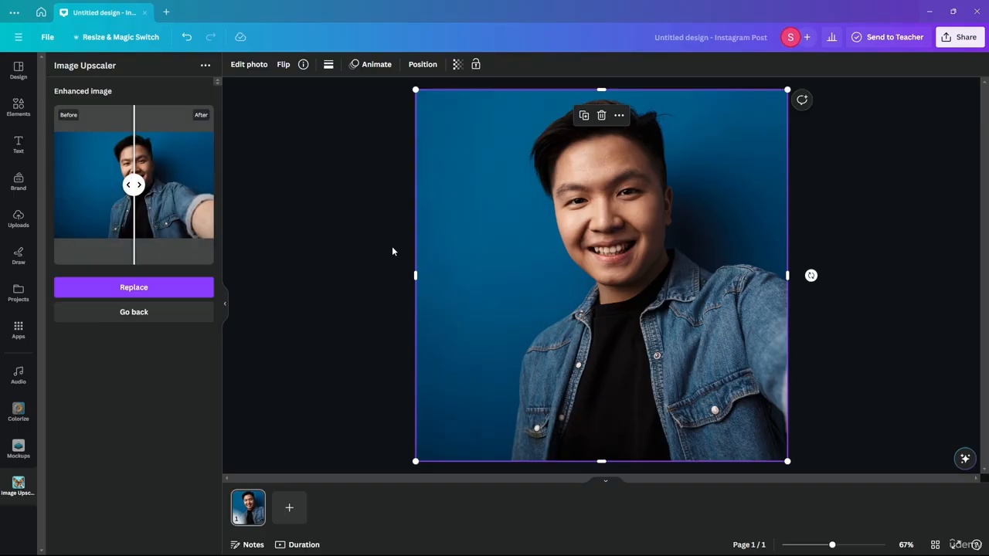
Compare the before and after previews, and replace the photo in the design with the enhanced image
left_click_drag(134, 184, 40, 191)
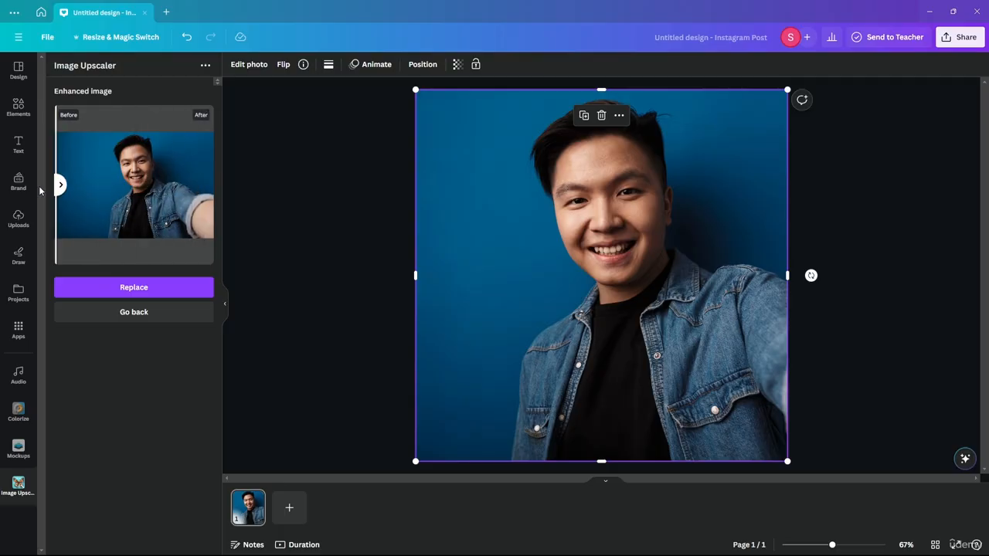
left_click(134, 288)
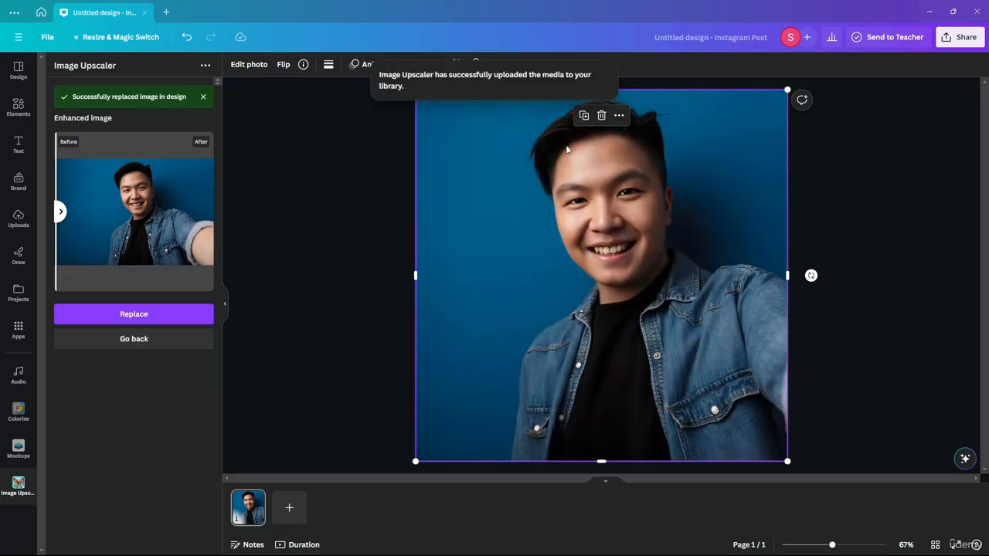
mouse_move(70, 211)
left_mouse_down()
mouse_move(215, 216)
mouse_move(57, 212)
left_mouse_up()
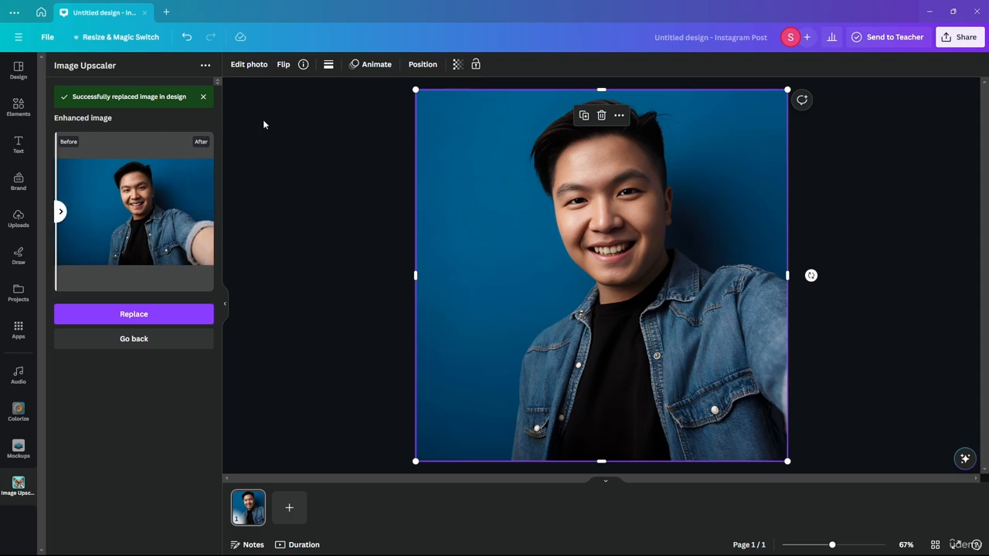
left_click(266, 163)
left_click(430, 155)
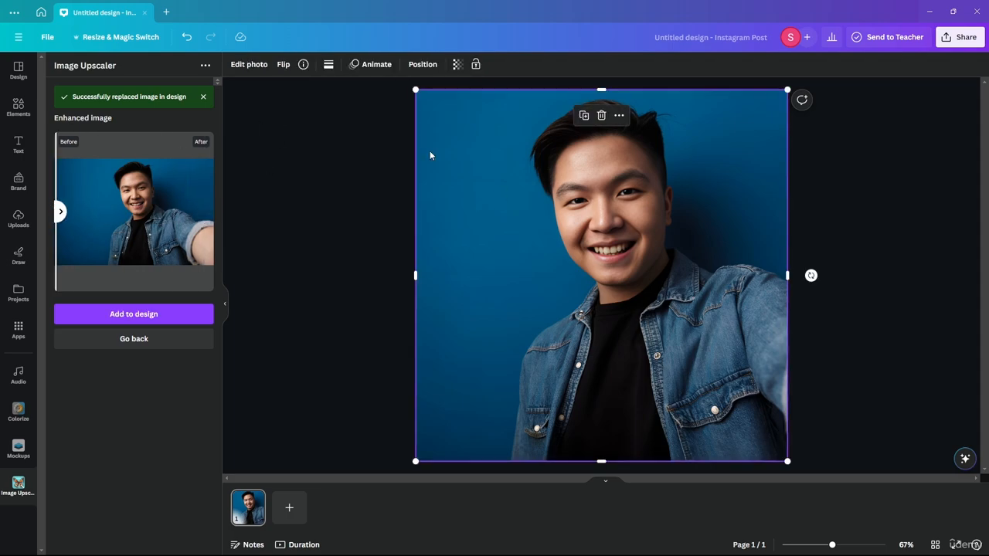
Set the white balance temperature of the photo to 30 in the photo adjustments
left_click(249, 64)
left_click(130, 75)
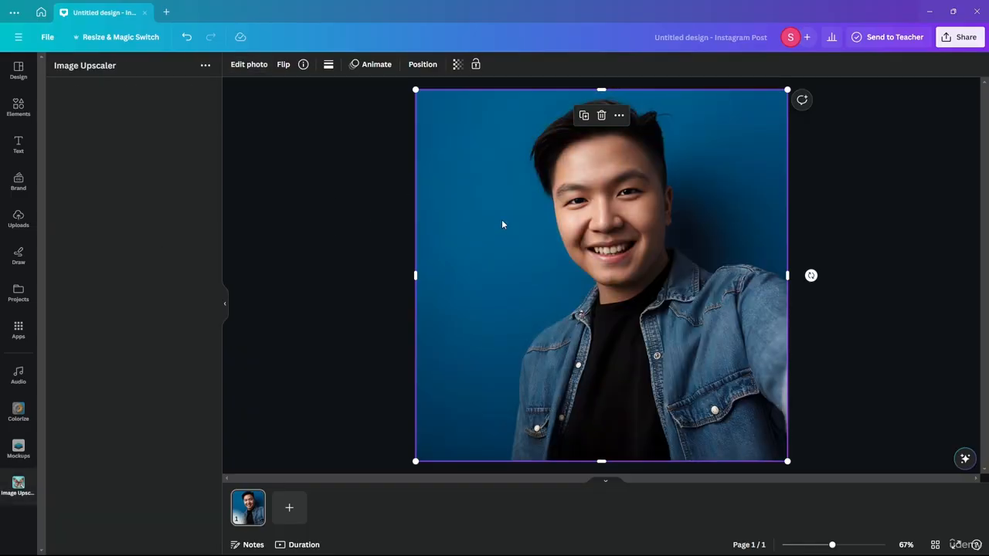
left_click(249, 64)
left_click(132, 72)
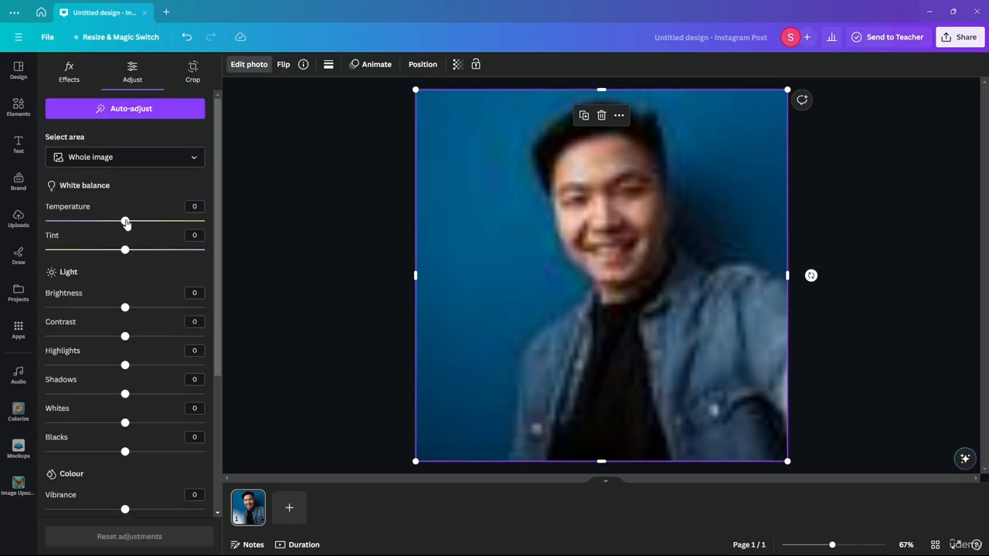
left_click_drag(125, 221, 150, 222)
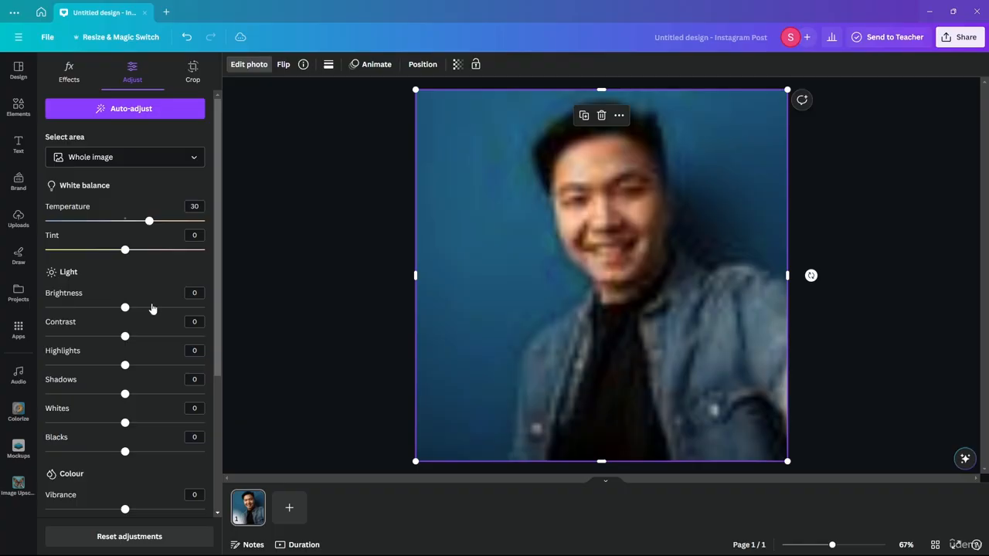
Set the photo's brightness to 18, contrast to -46, highlights to -22, shadows to 28, whites to 23 and blacks to 6
left_click_drag(125, 307, 139, 307)
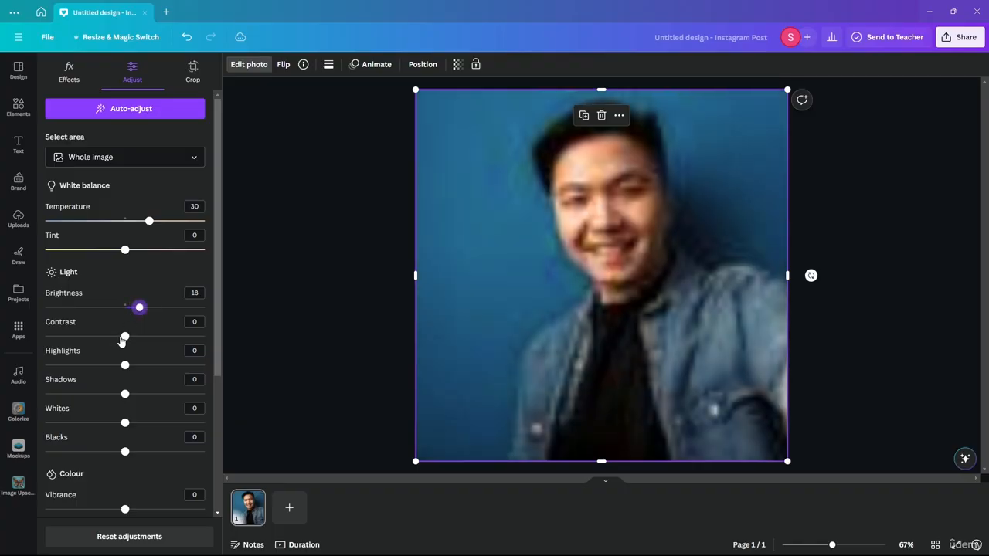
left_click_drag(122, 341, 90, 340)
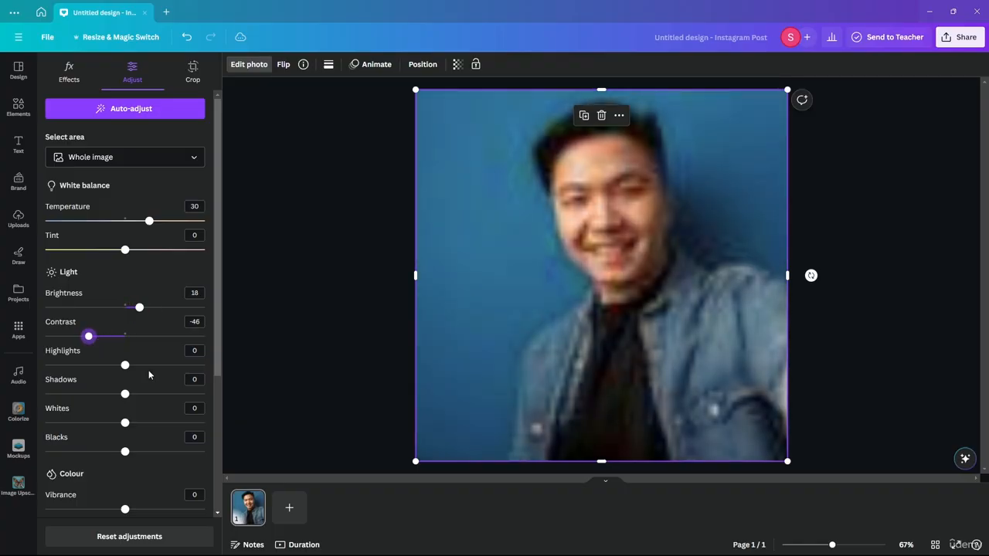
left_click_drag(127, 367, 129, 454)
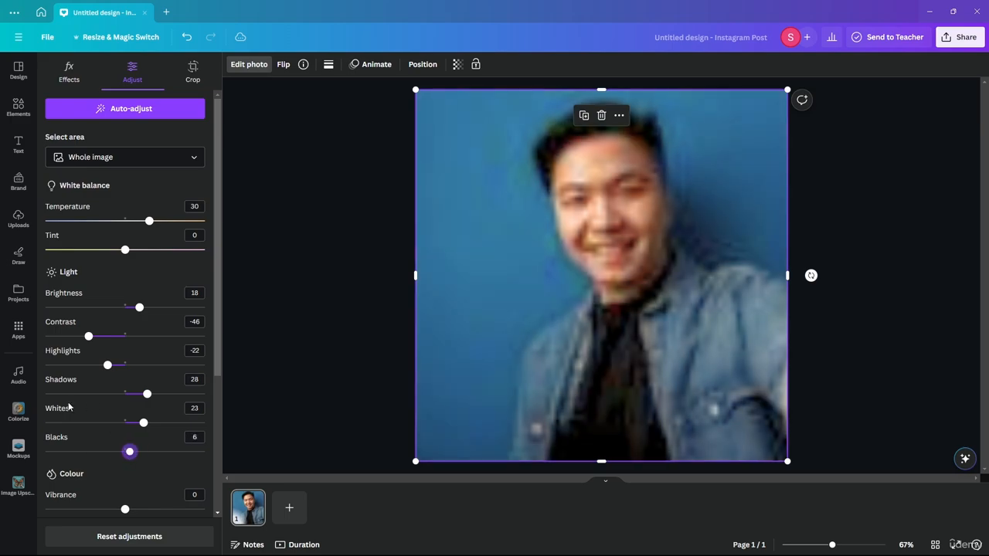
Set the photo's vibrance to 52 and its saturation to -14
scroll(69, 407, "down", 3)
left_click_drag(123, 340, 167, 339)
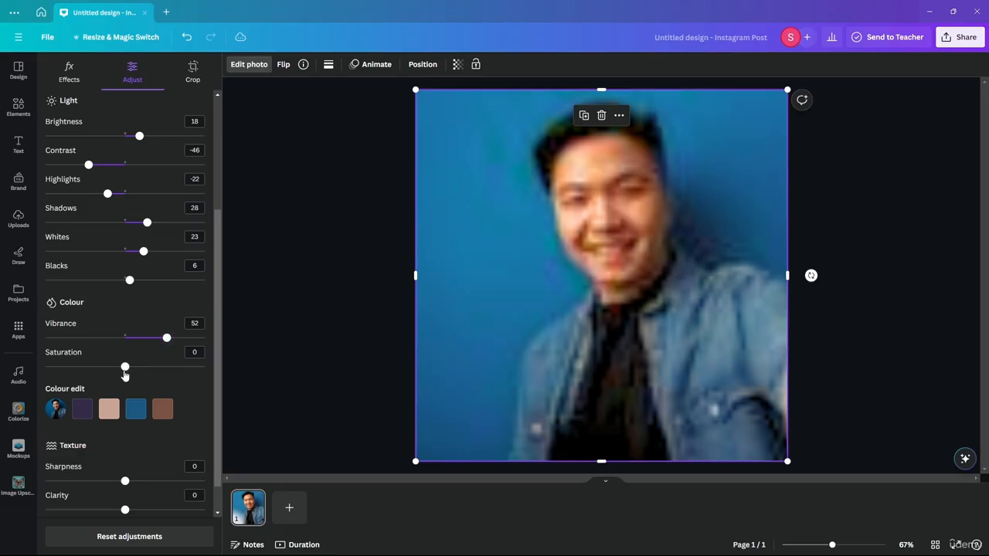
left_click_drag(126, 370, 115, 370)
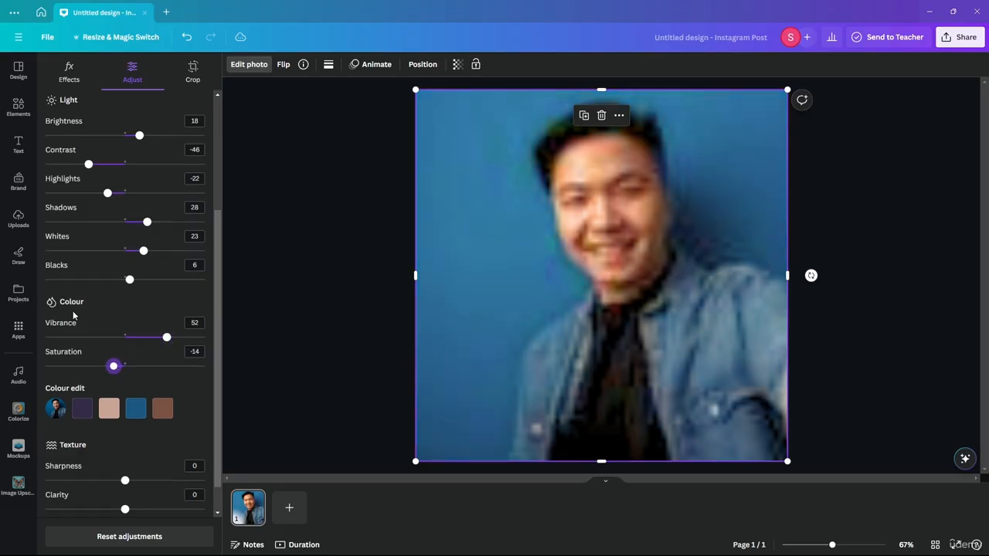
Set the photo's clarity to -55 and leave the photo editor
scroll(75, 333, "down", 1)
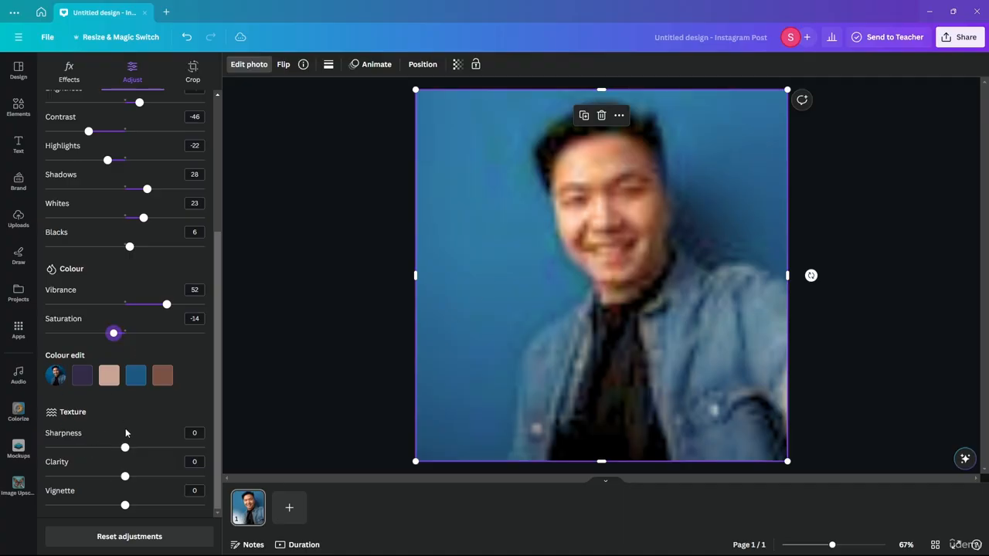
left_click_drag(125, 478, 81, 479)
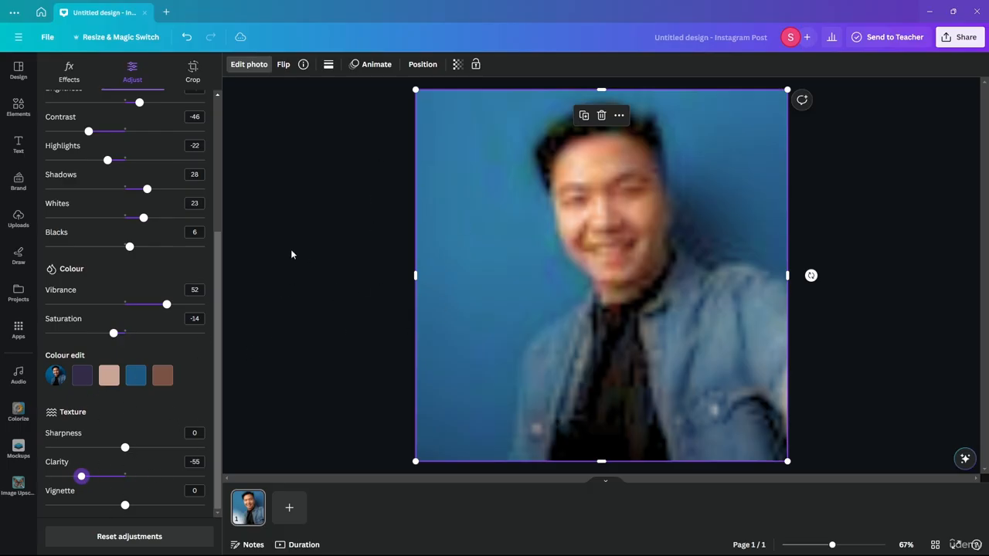
key("Escape")
left_click(343, 244)
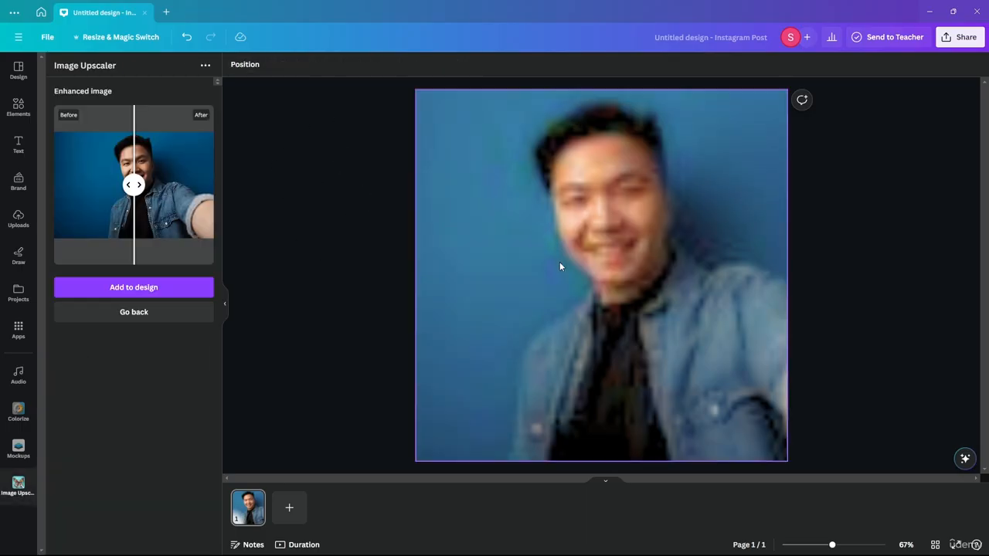
left_click(559, 262)
left_click(314, 254)
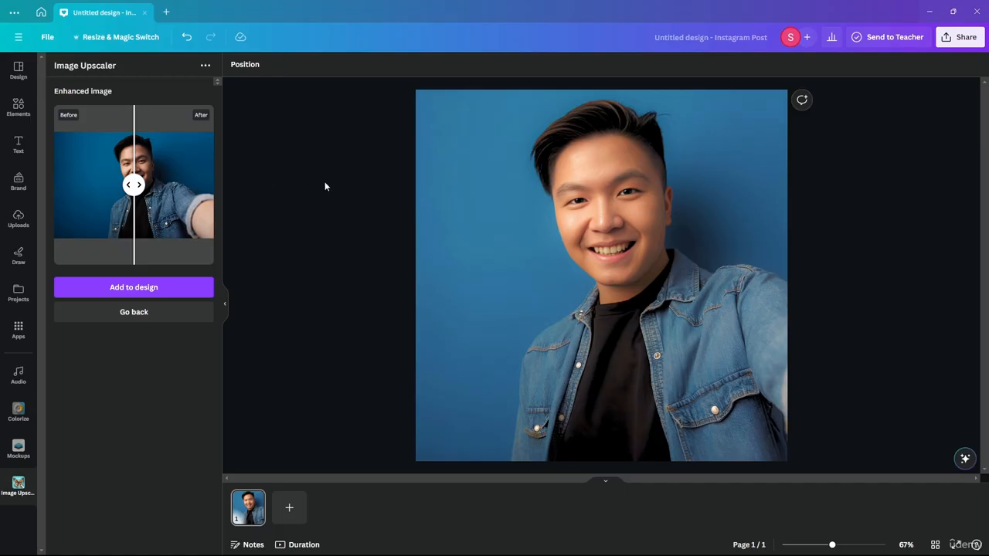
Shift the photo off the page edges and set it as the page background
left_click(18, 109)
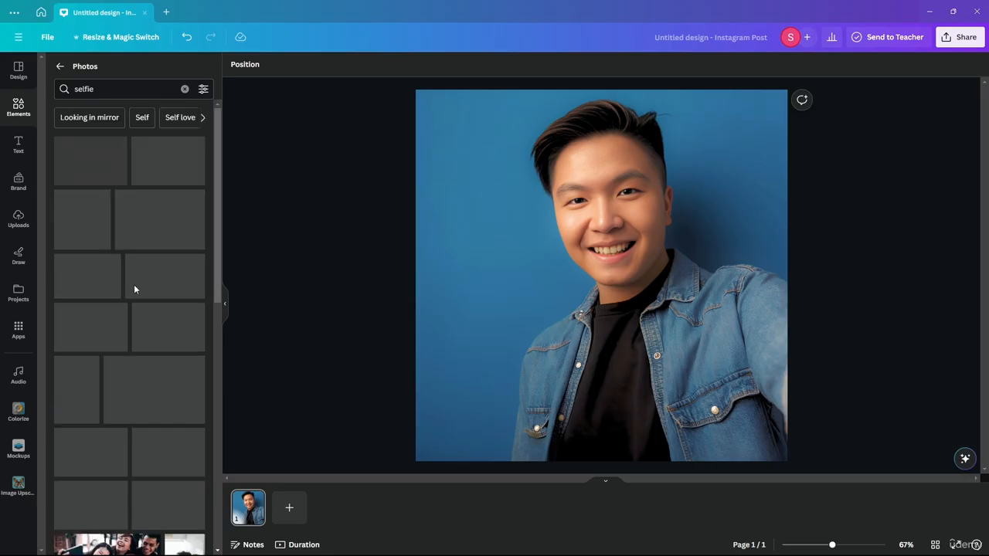
left_click(620, 262)
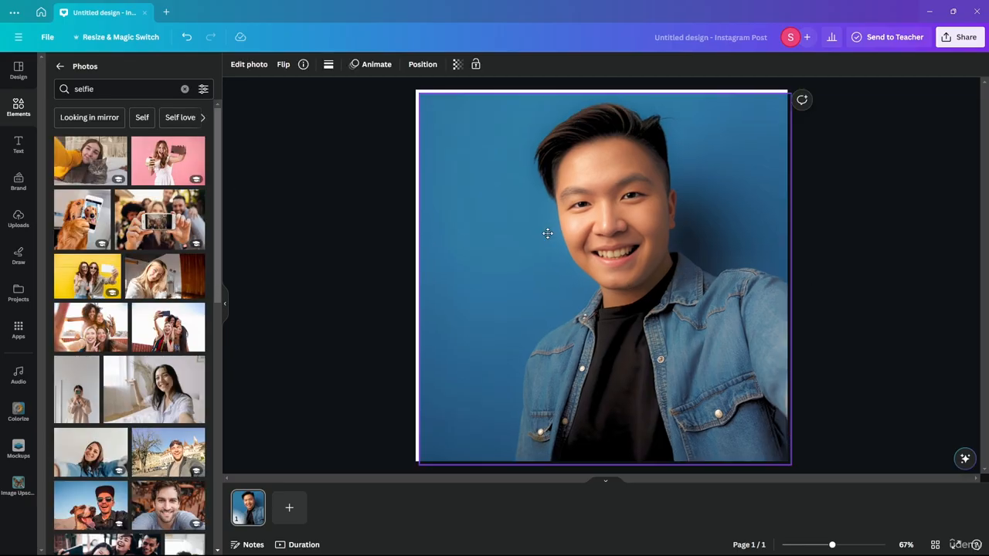
left_click_drag(547, 233, 580, 230)
right_click(581, 233)
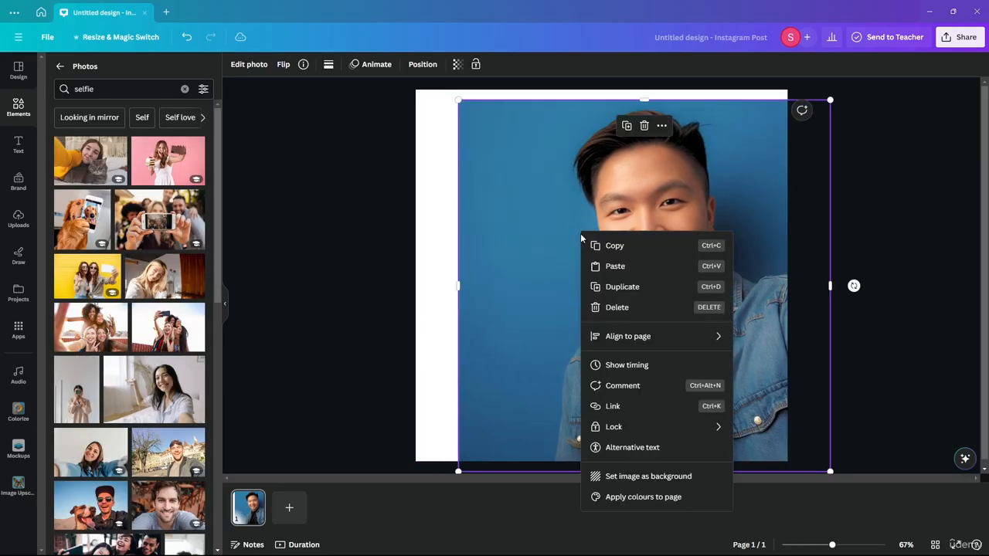
left_click(635, 475)
left_click(512, 263)
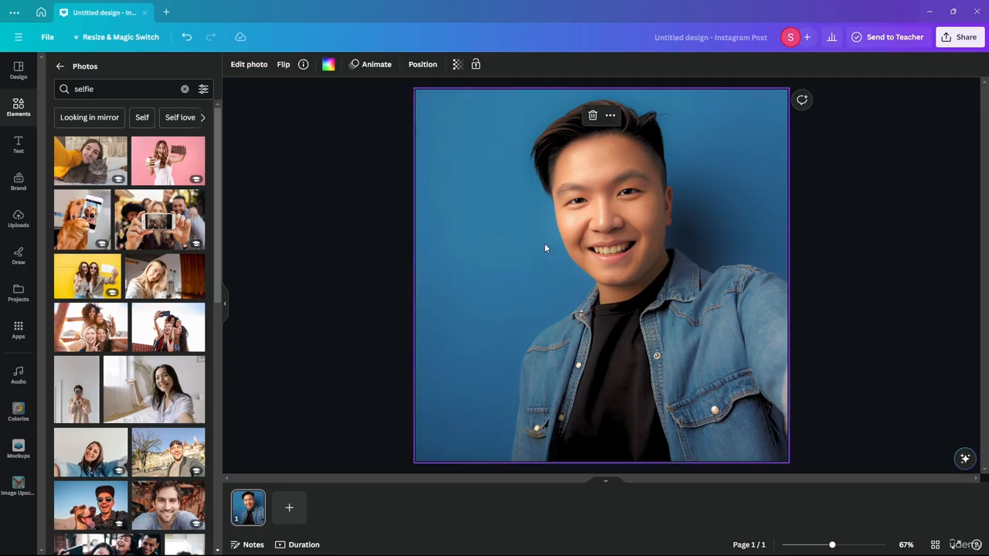
Detach the image from the background and move it slightly on the white page
left_click(549, 244)
left_click(556, 245)
right_click(555, 249)
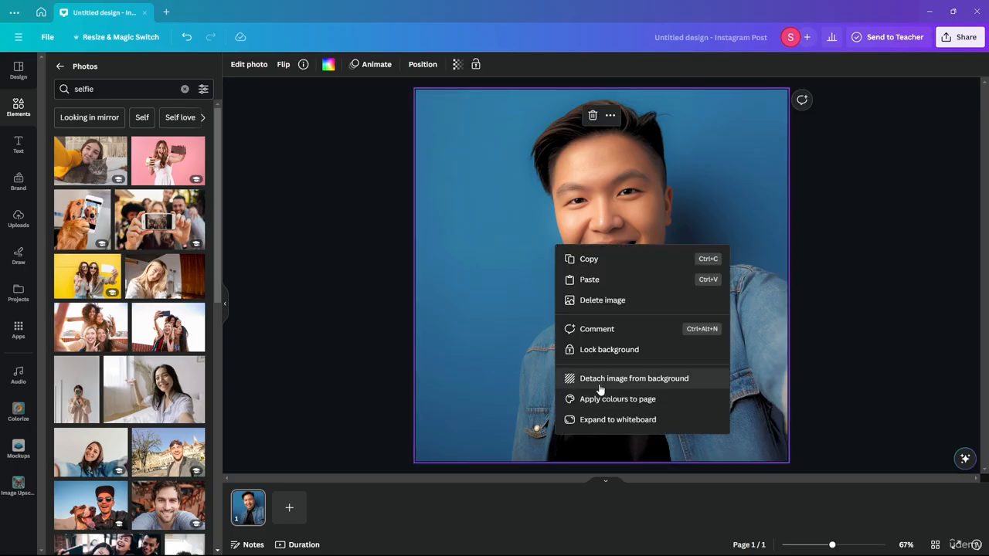
left_click(598, 378)
mouse_move(548, 289)
left_mouse_down()
mouse_move(592, 288)
mouse_move(534, 276)
left_mouse_up()
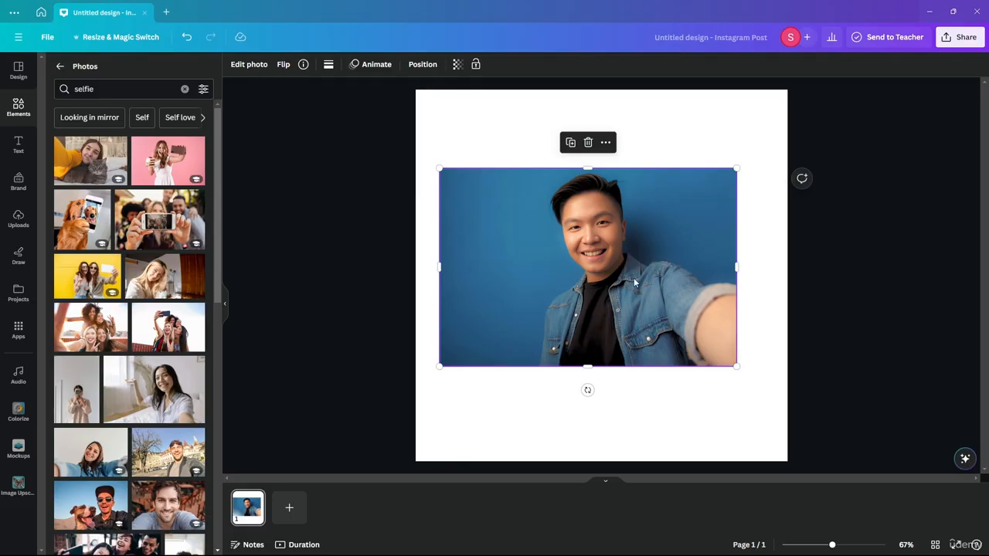
Duplicate the detached photo and set one of the two copies as the page background
key("ctrl+d")
right_click(488, 203)
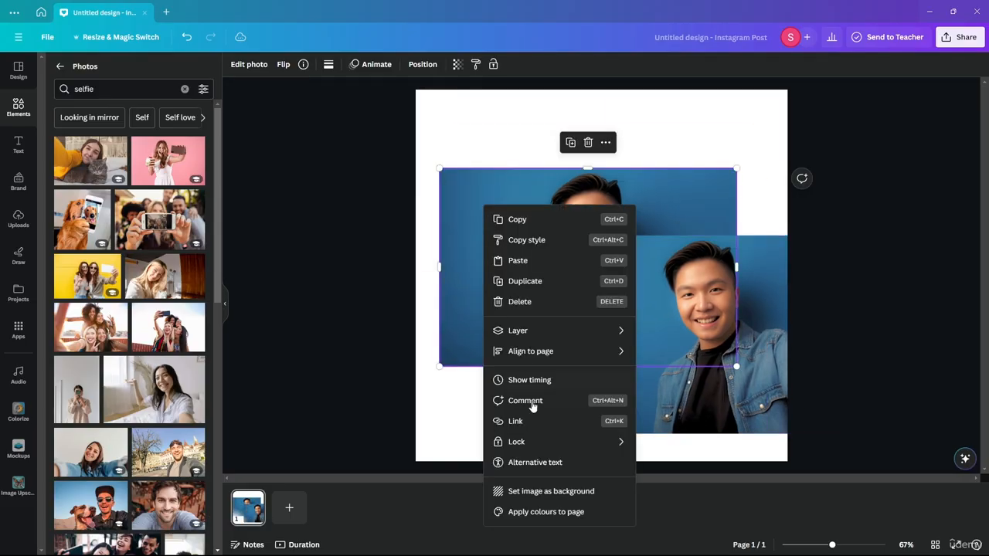
left_click(529, 491)
Reposition the background image within its crop so that the man sits further left and his outstretched arm shows
double_click(494, 274)
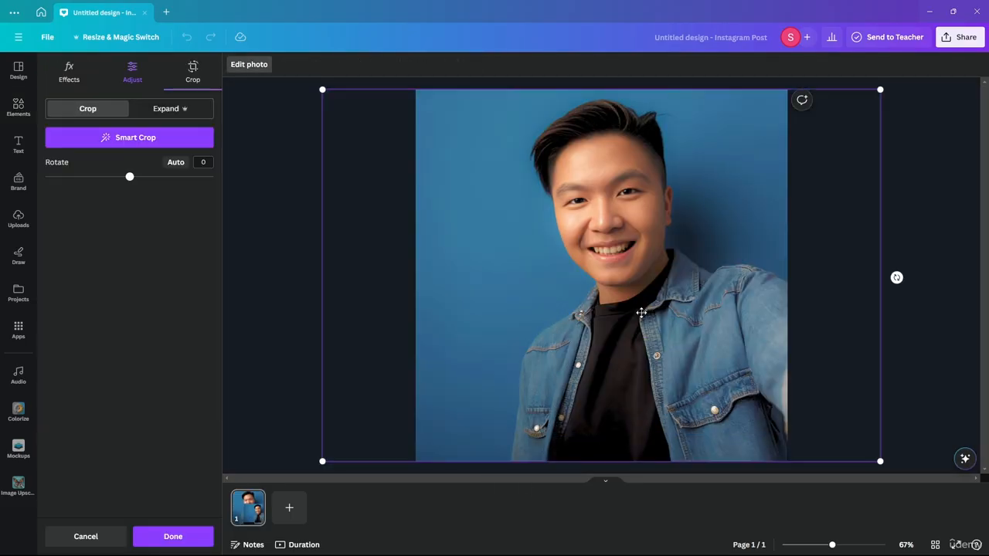
left_click_drag(641, 312, 566, 302)
left_click_drag(621, 290, 650, 292)
key("Return")
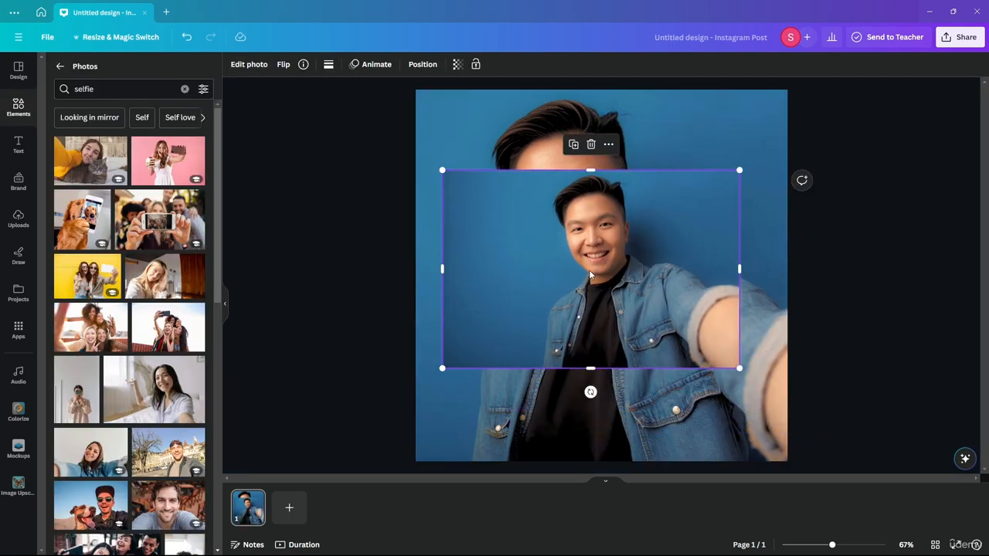
Crop the foreground selfie freeform, trimming the empty blue area on its left side
right_click(563, 279)
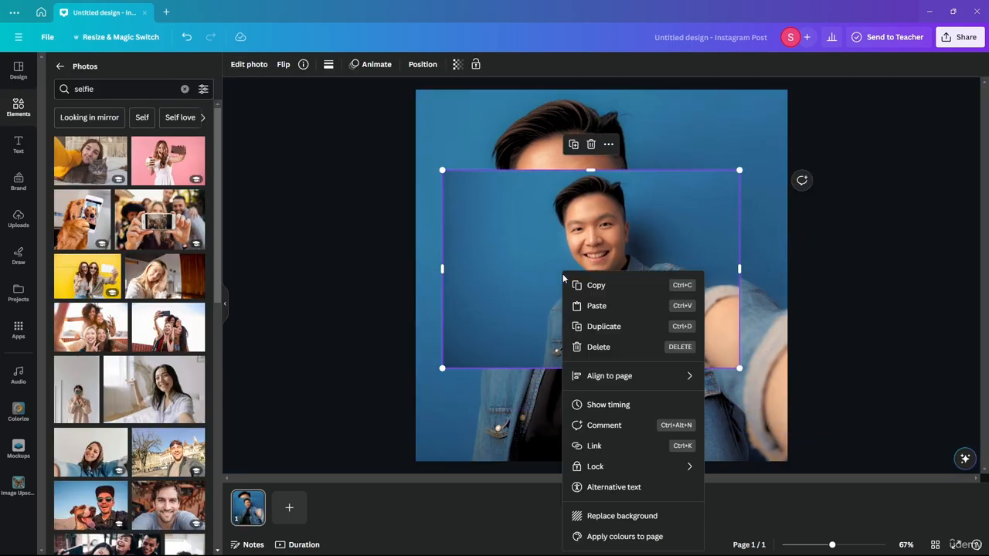
left_click(504, 270)
left_click(261, 64)
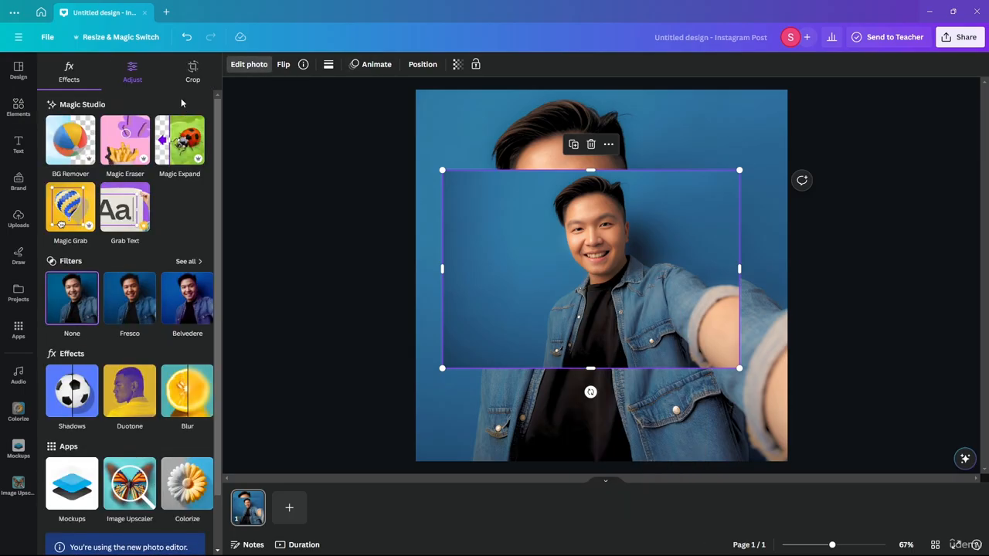
left_click(195, 71)
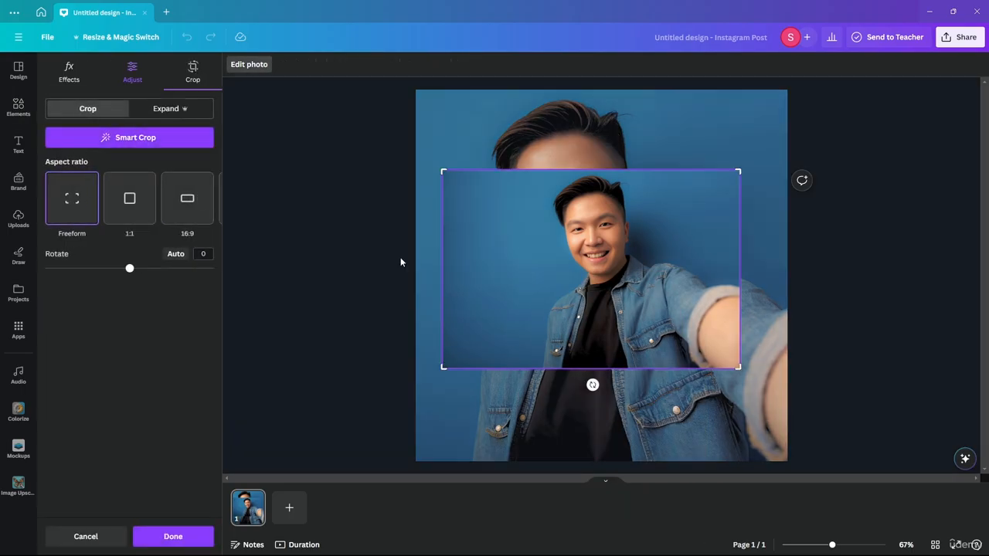
left_click_drag(442, 168, 522, 145)
double_click(581, 228)
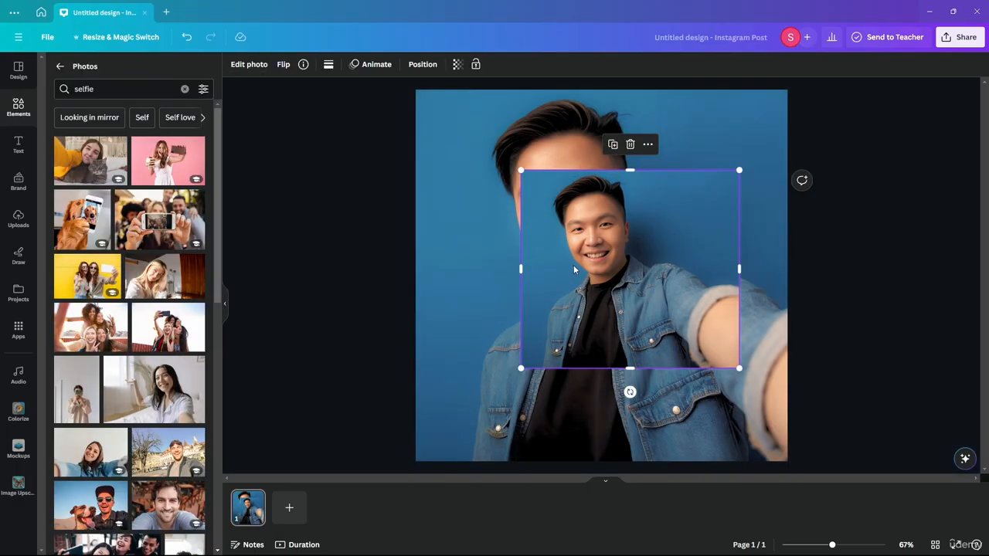
Enlarge the cropped foreground photo and centre it over the background image
left_click_drag(656, 269, 587, 226)
left_click_drag(671, 326, 750, 397)
left_click_drag(636, 323, 637, 338)
Blur the whole background image with an intensity of 40
left_click(776, 258)
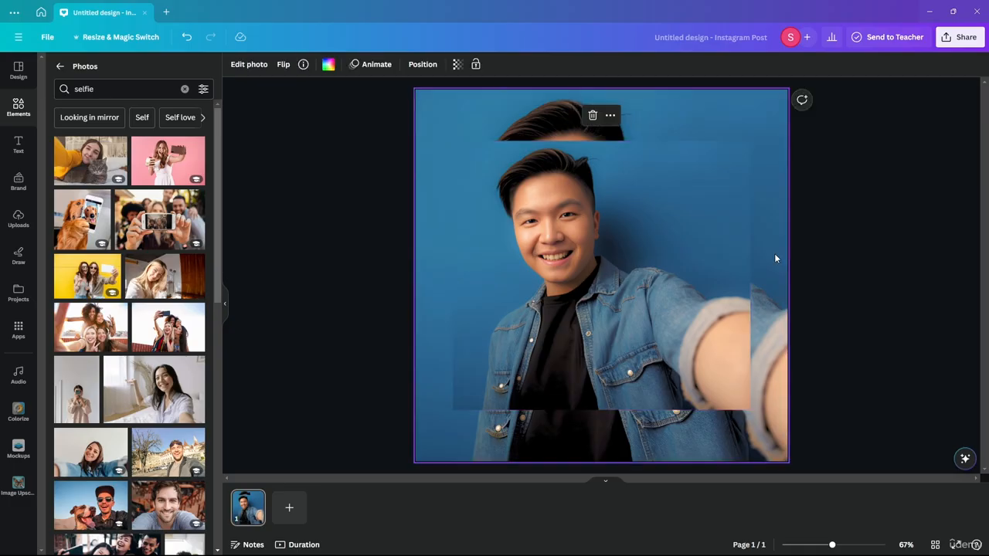
left_click(253, 65)
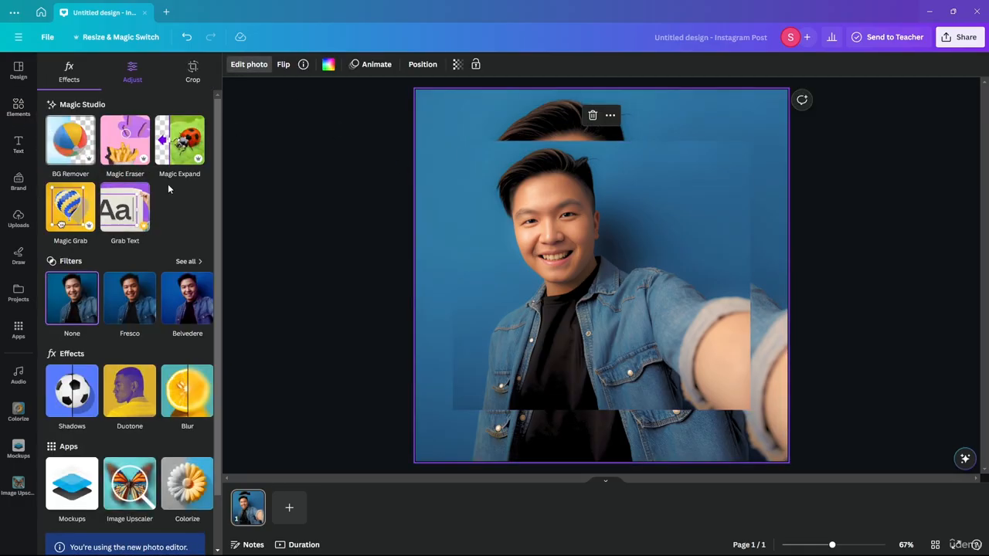
left_click(179, 392)
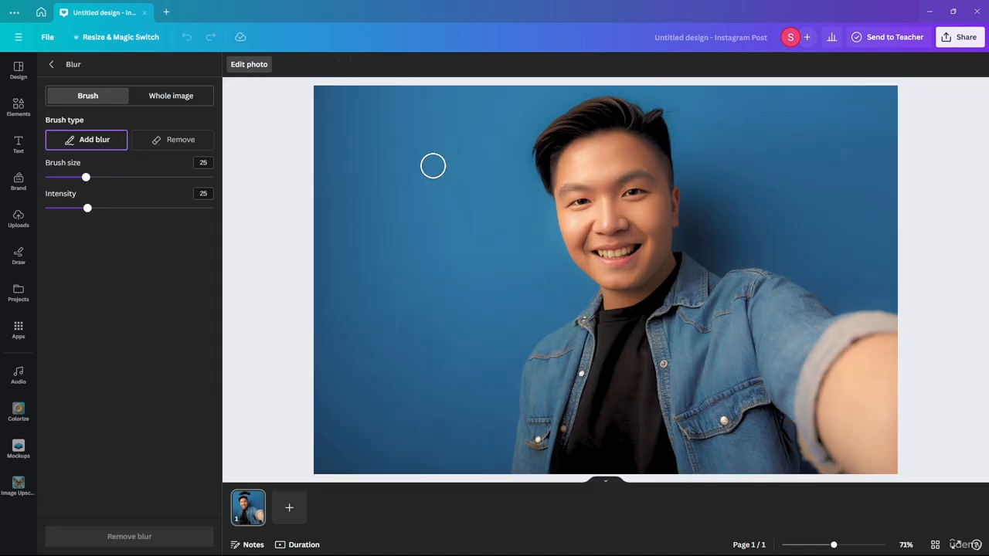
left_click(172, 99)
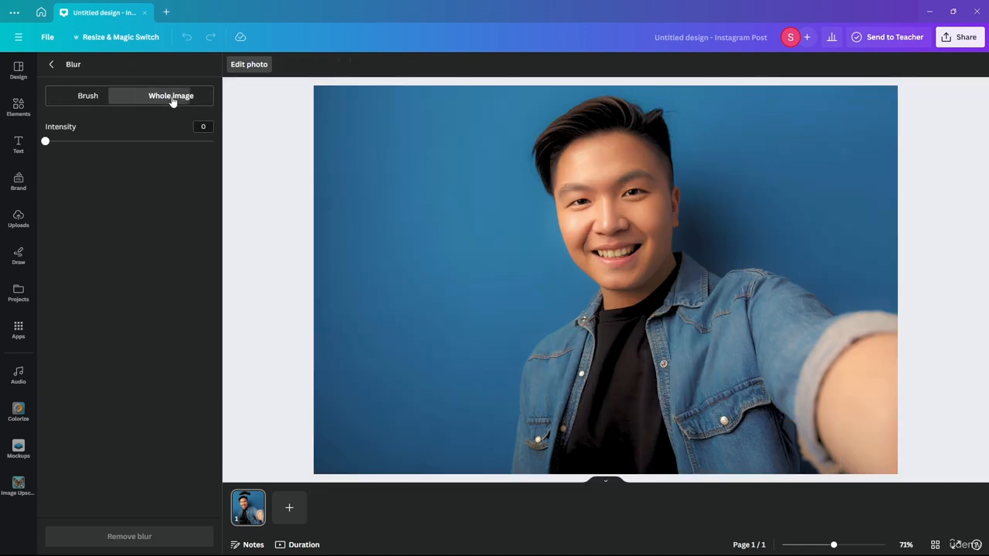
mouse_move(46, 141)
left_mouse_down()
mouse_move(121, 142)
mouse_move(113, 143)
left_mouse_up()
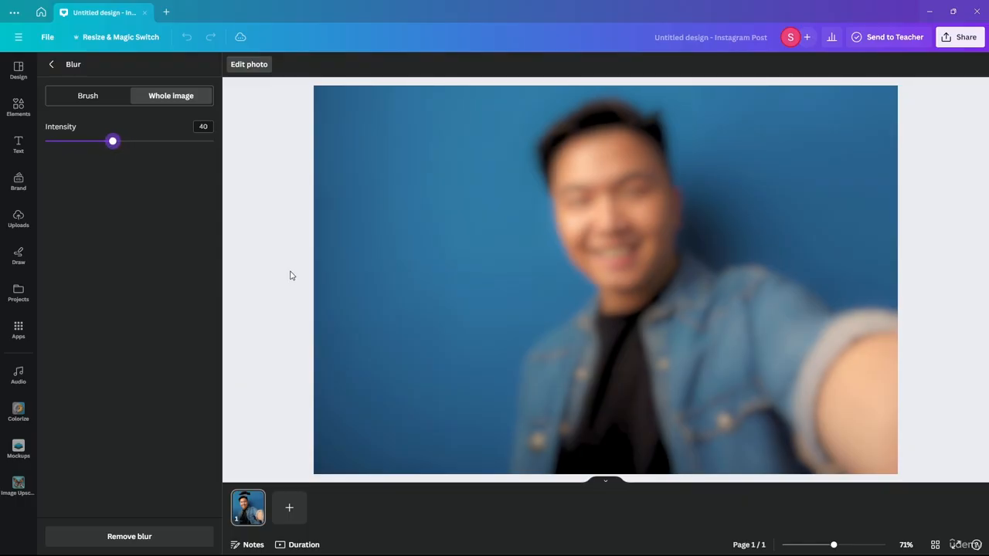
left_click(51, 64)
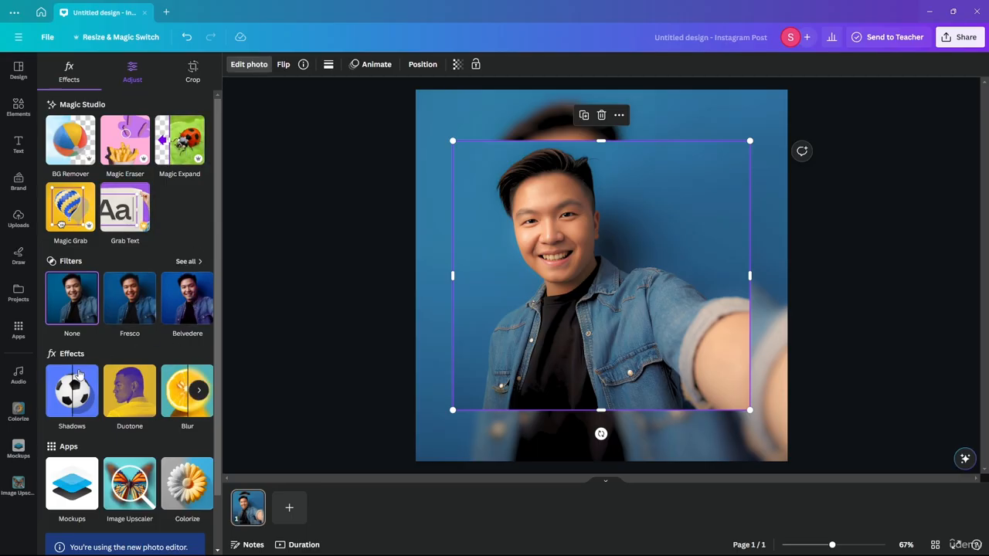
Try the Outline and Glow shadow styles on the foreground photo and settle on the Drop shadow
left_click(99, 392)
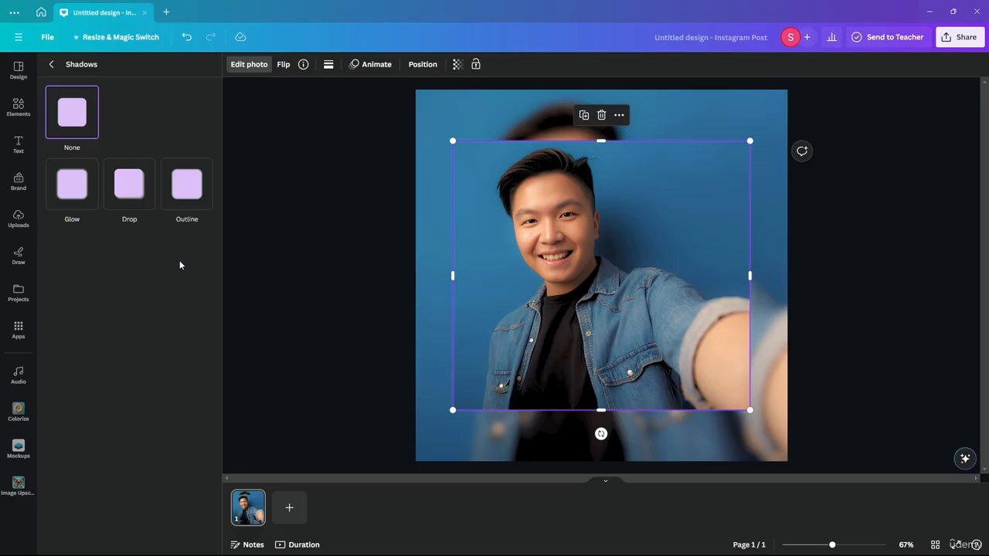
left_click(143, 186)
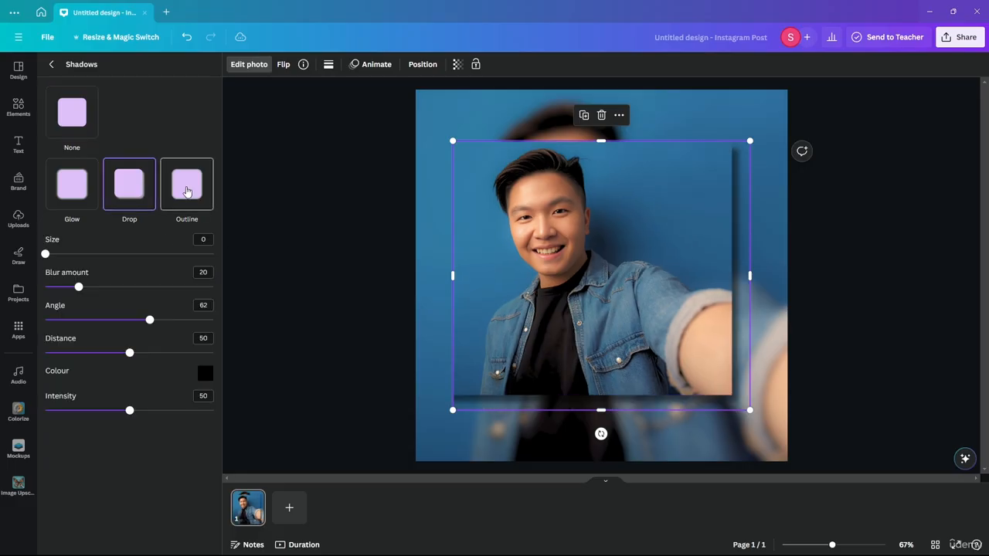
left_click(186, 191)
left_click(119, 197)
left_click(66, 194)
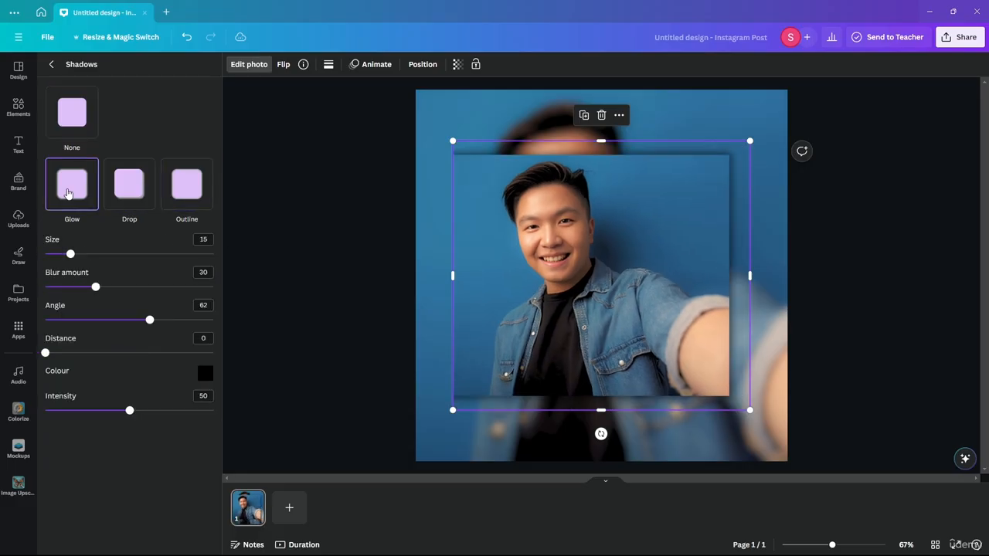
left_click(118, 190)
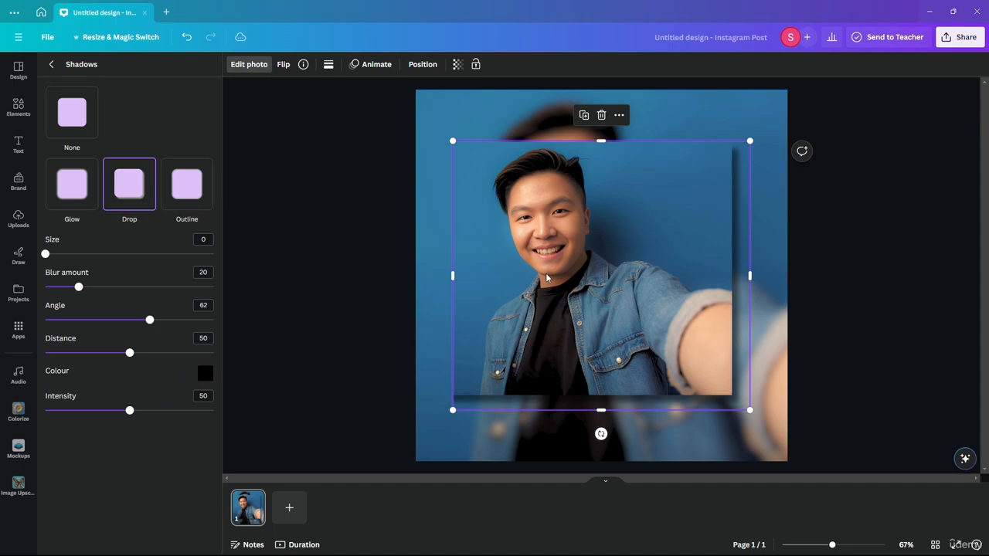
left_click_drag(546, 272, 545, 273)
Set the drop shadow's size to 24, increase its blur amount and intensity, and reduce its angle and distance
left_click_drag(46, 255, 87, 248)
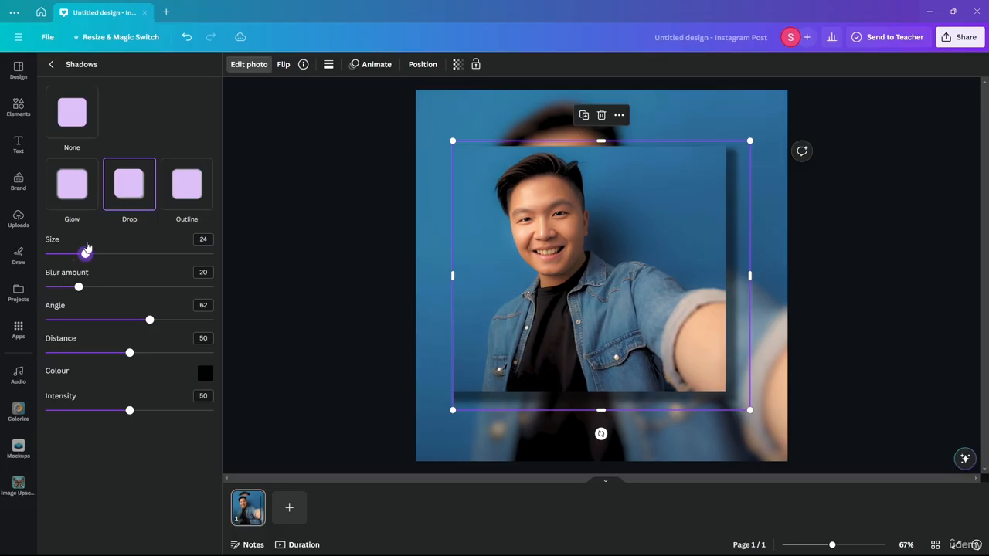
left_click_drag(82, 290, 196, 285)
left_click_drag(151, 321, 105, 320)
left_click_drag(129, 357, 46, 354)
left_click_drag(133, 415, 217, 417)
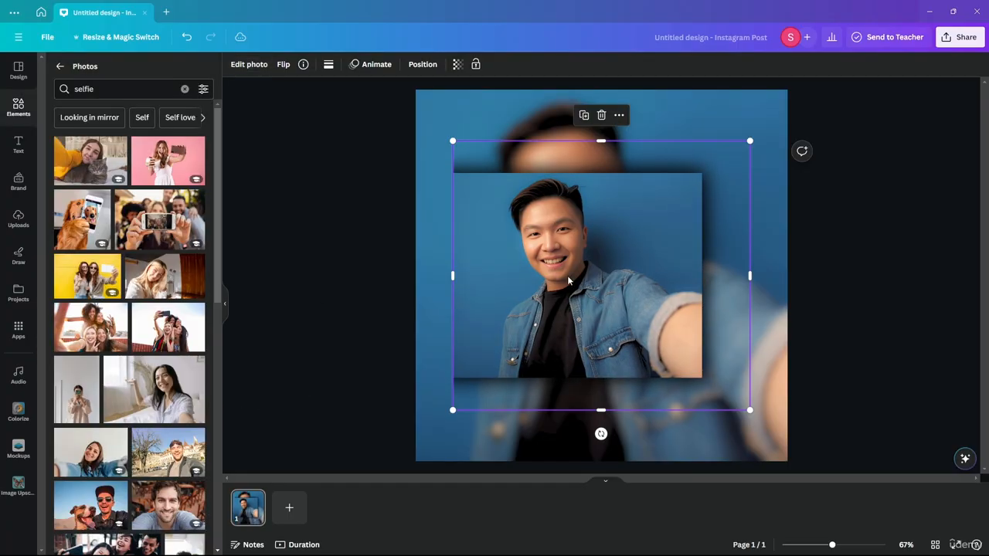
left_click(360, 285)
Move the shadowed photo to the page's left edge and enlarge it until it covers most of the page
left_click_drag(561, 311, 525, 278)
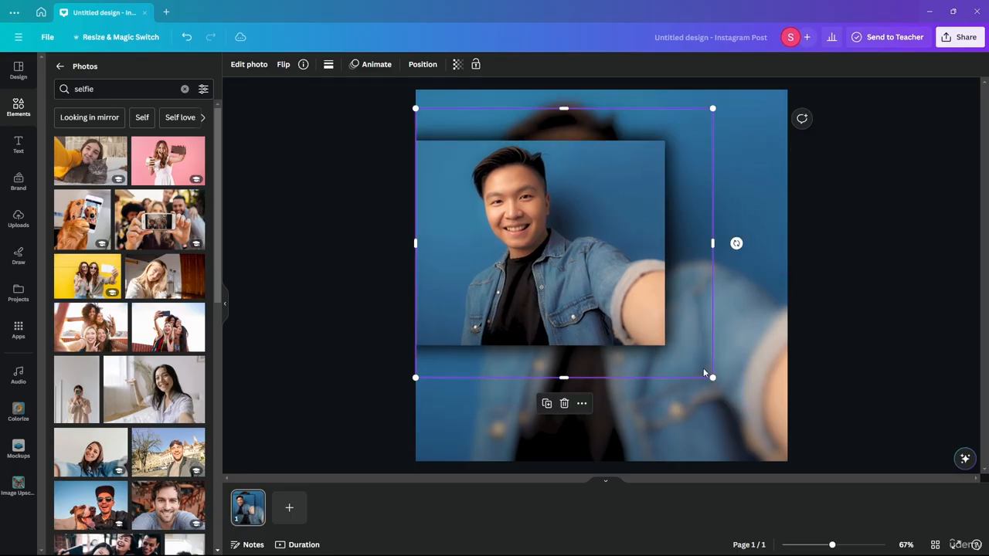
left_click_drag(711, 376, 813, 468)
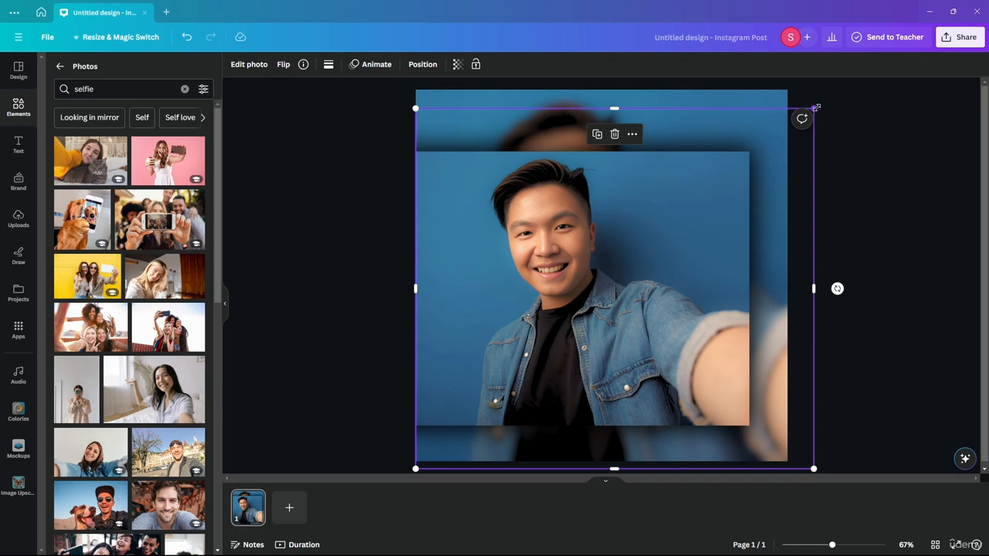
left_click_drag(815, 108, 835, 90)
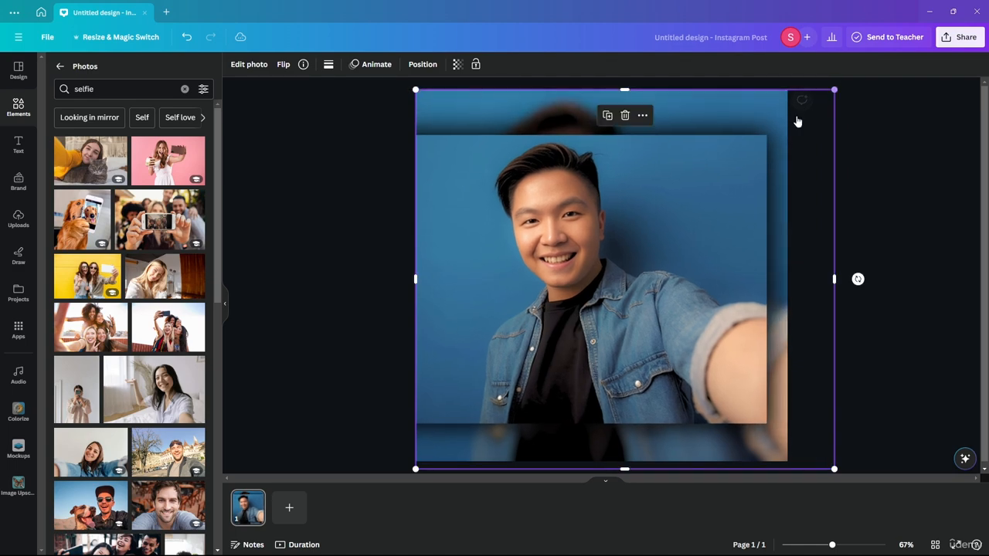
left_click_drag(603, 305, 585, 284)
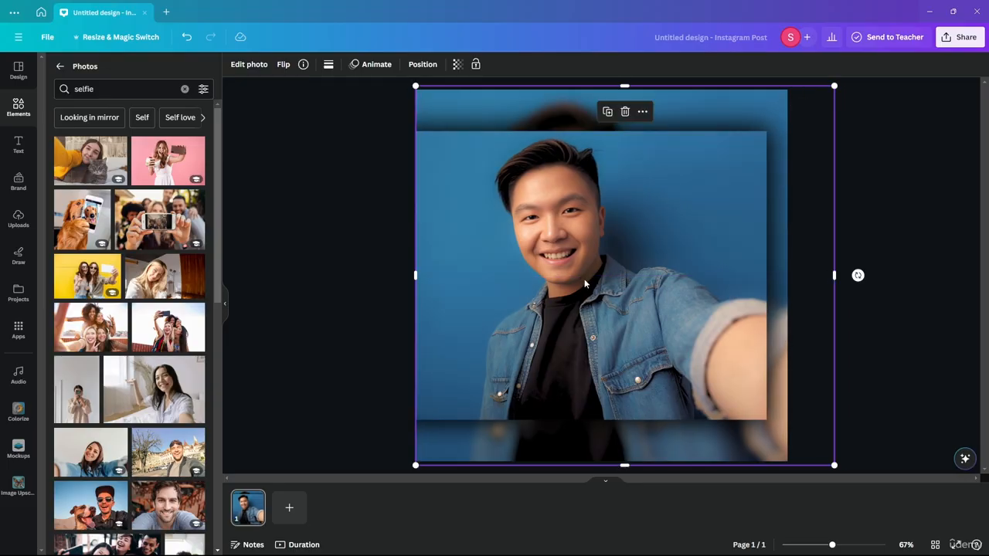
left_click(882, 165)
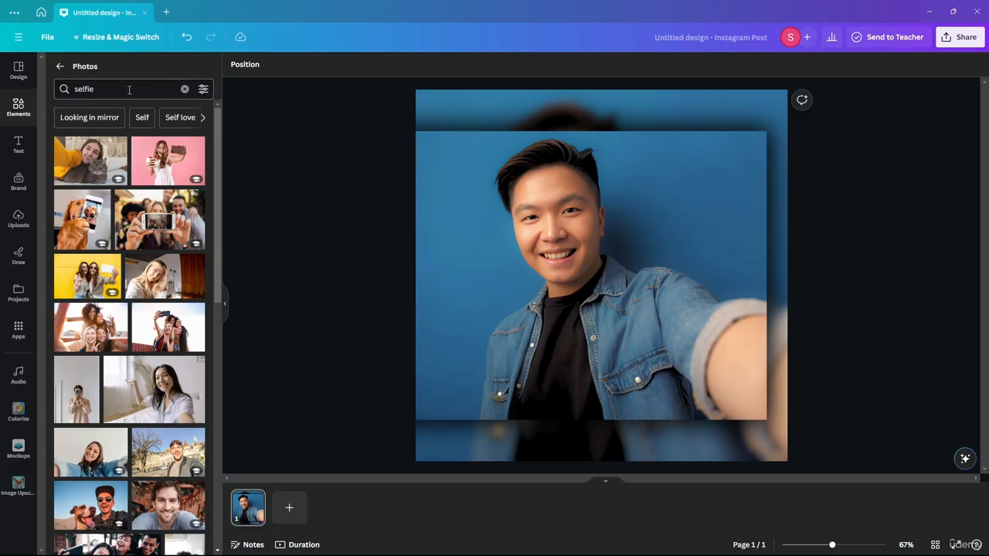
Clear the selfie search and browse the suggested and trending photos
left_click(184, 90)
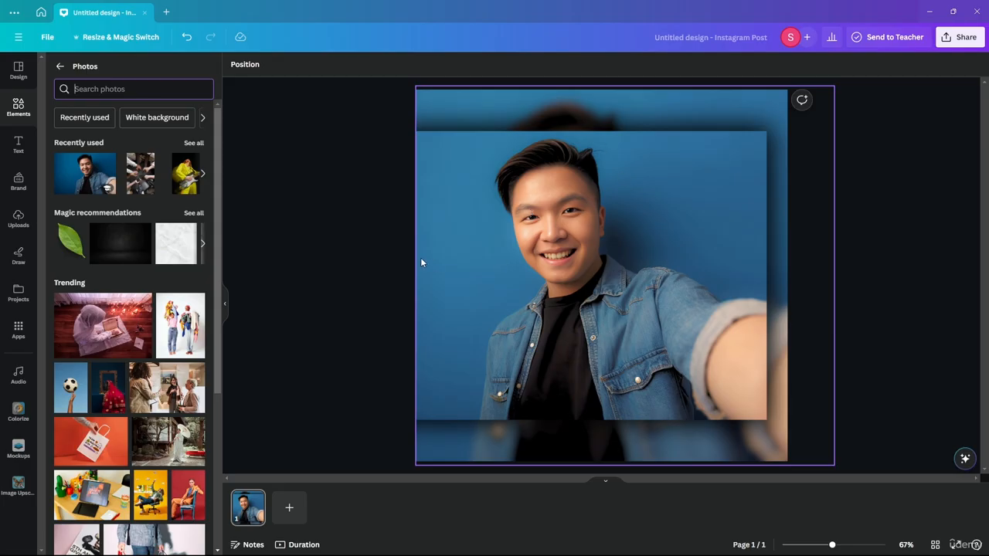
scroll(127, 224, "down", 3)
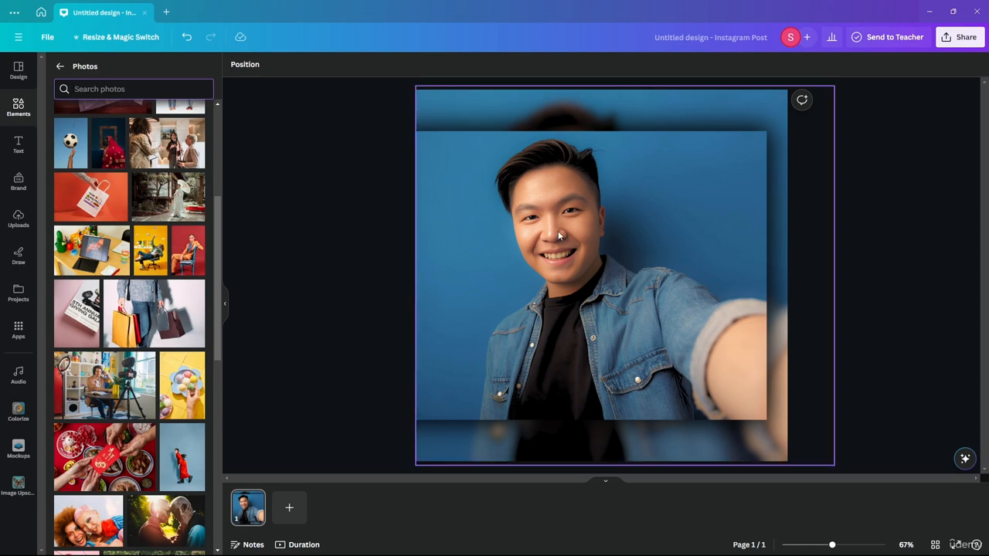
left_click(316, 189)
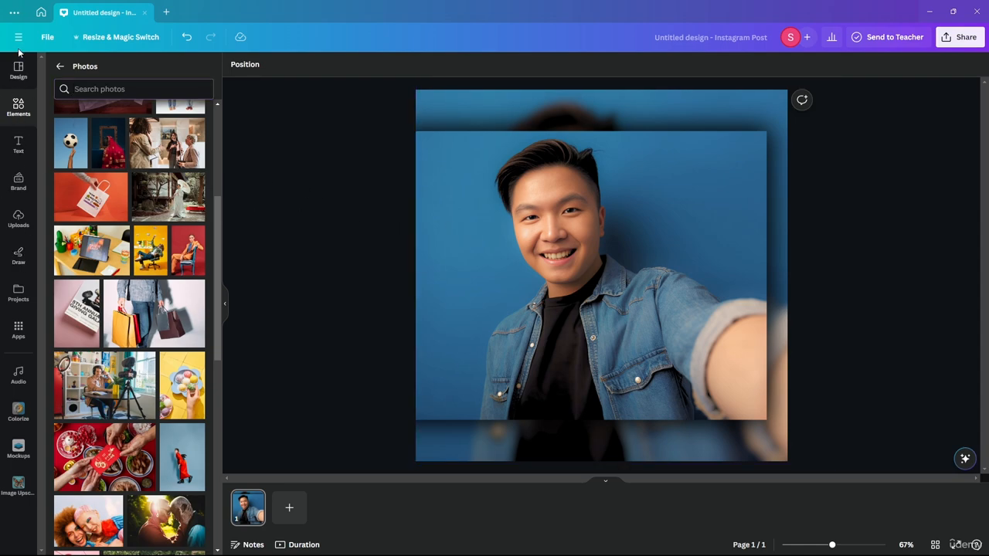
Place a two-part blob frame from the Blob frames collection over the middle of the photo
left_click(17, 112)
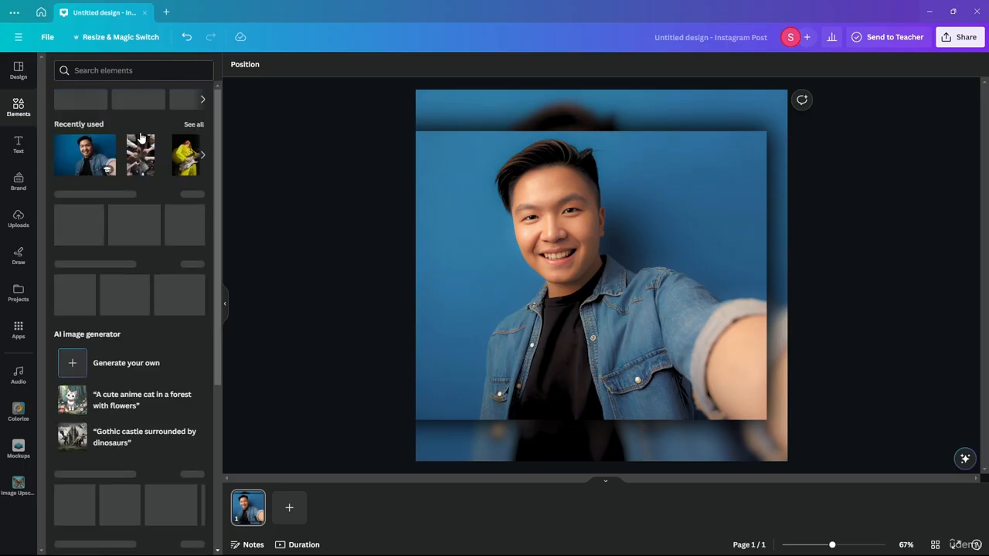
scroll(136, 182, "down", 3)
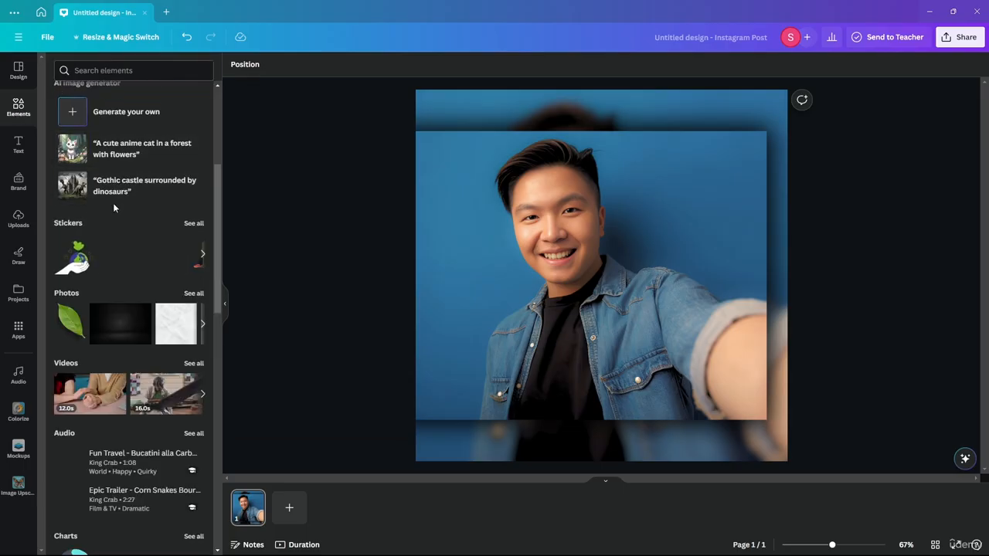
scroll(114, 205, "down", 10)
scroll(117, 212, "up", 4)
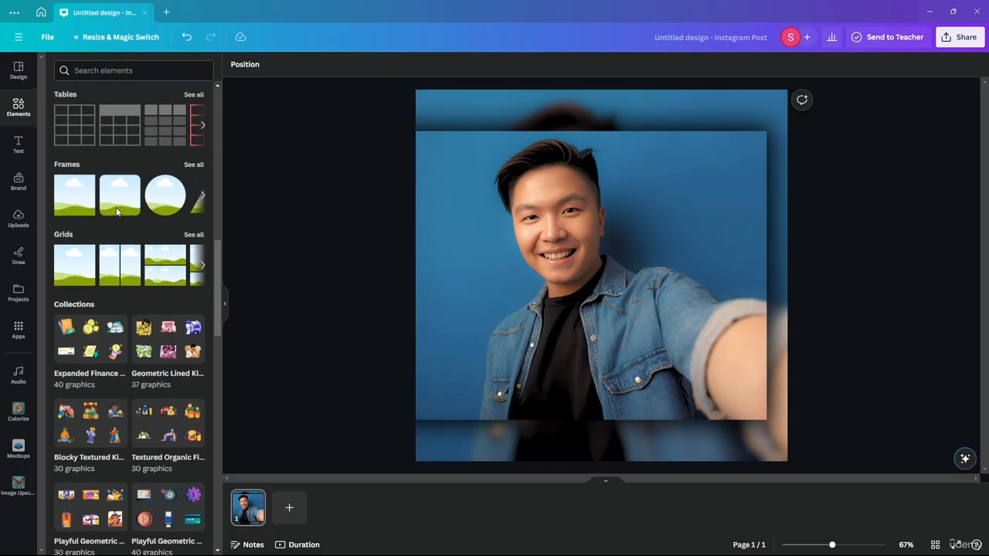
left_click(194, 164)
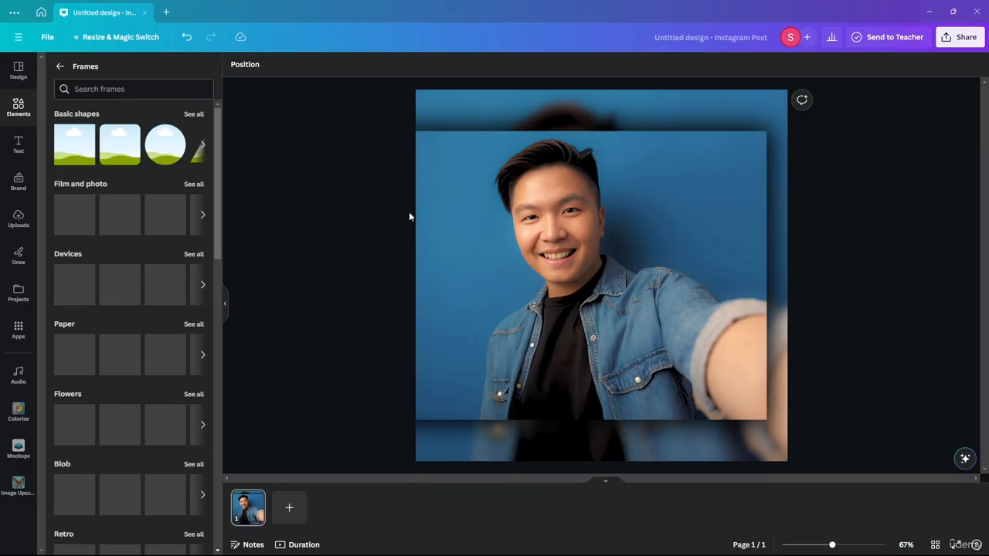
left_click_drag(219, 216, 219, 285)
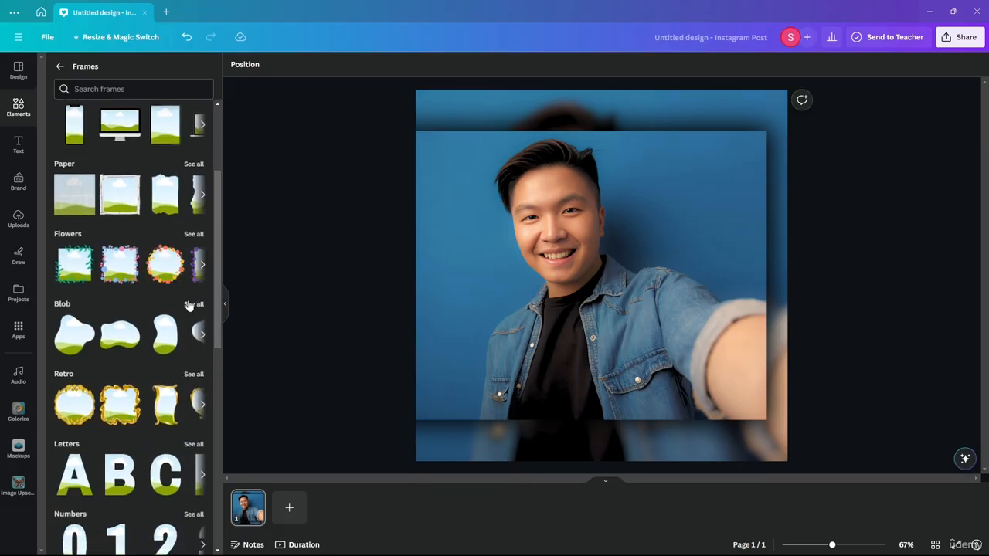
left_click(191, 305)
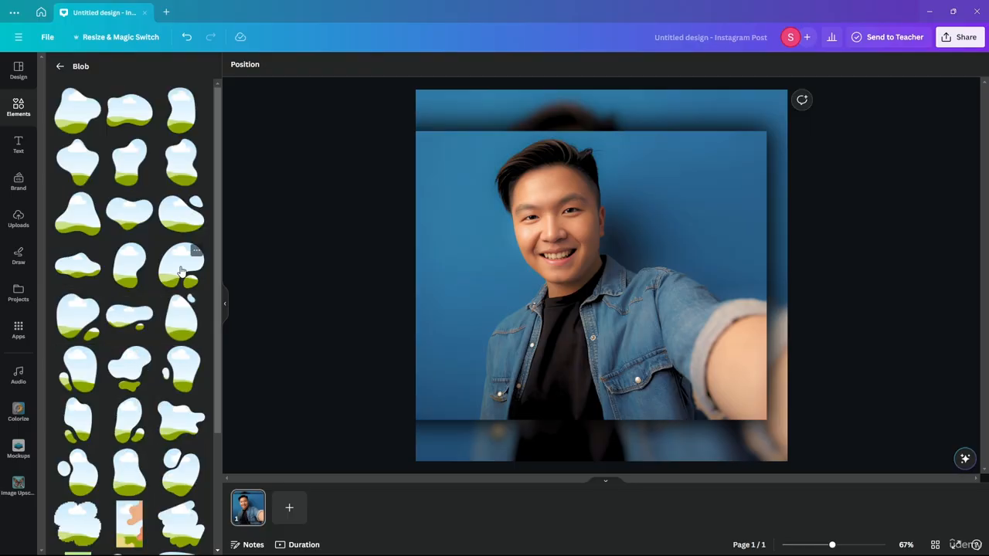
left_click_drag(171, 271, 557, 304)
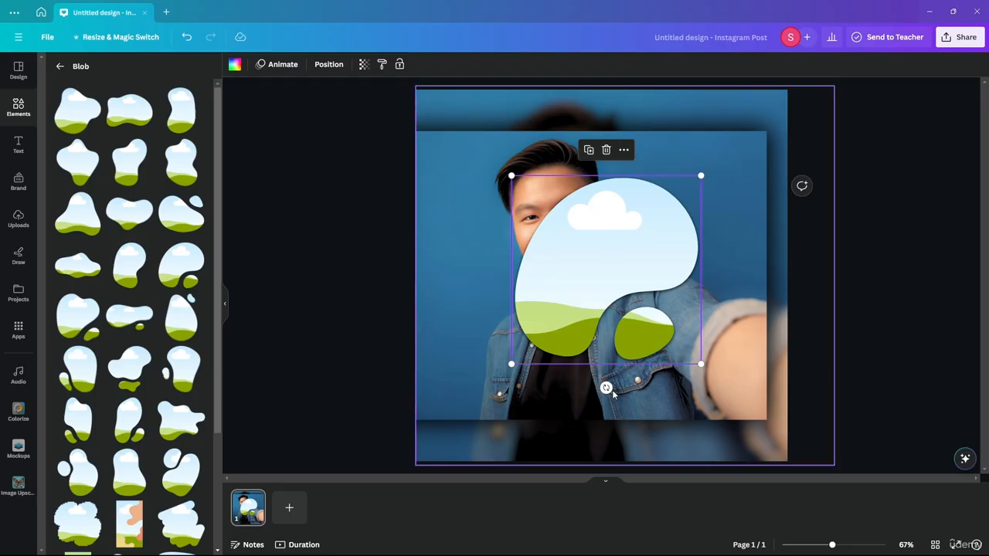
Rotate the blob frame to about -100° and shift it slightly over the right half of the photo
left_click_drag(606, 387, 645, 348)
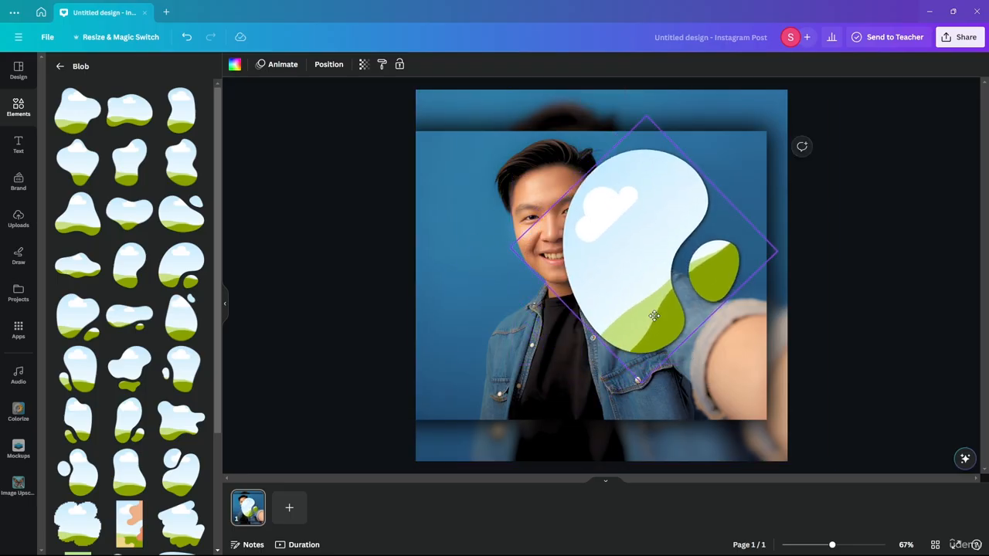
left_click_drag(723, 332, 795, 216)
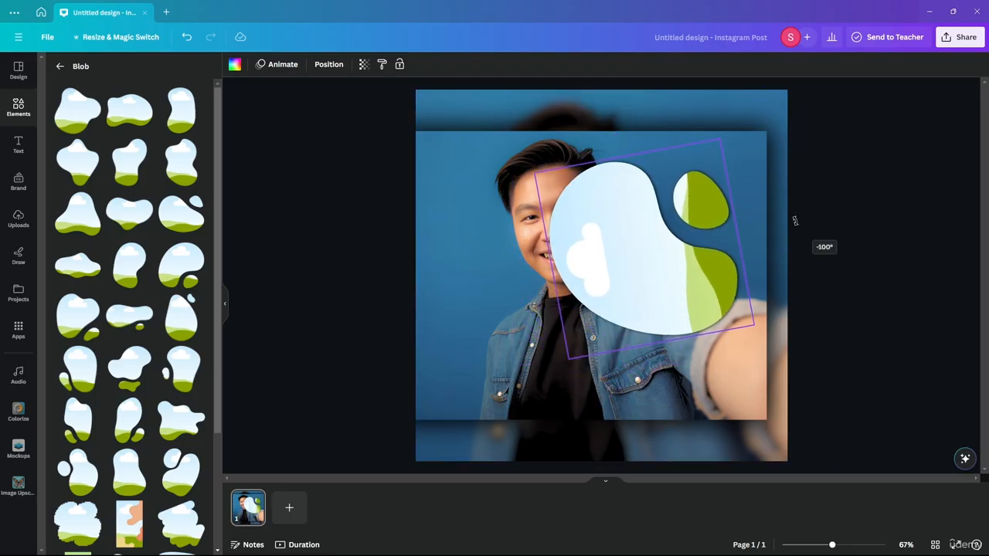
left_click_drag(667, 254, 650, 276)
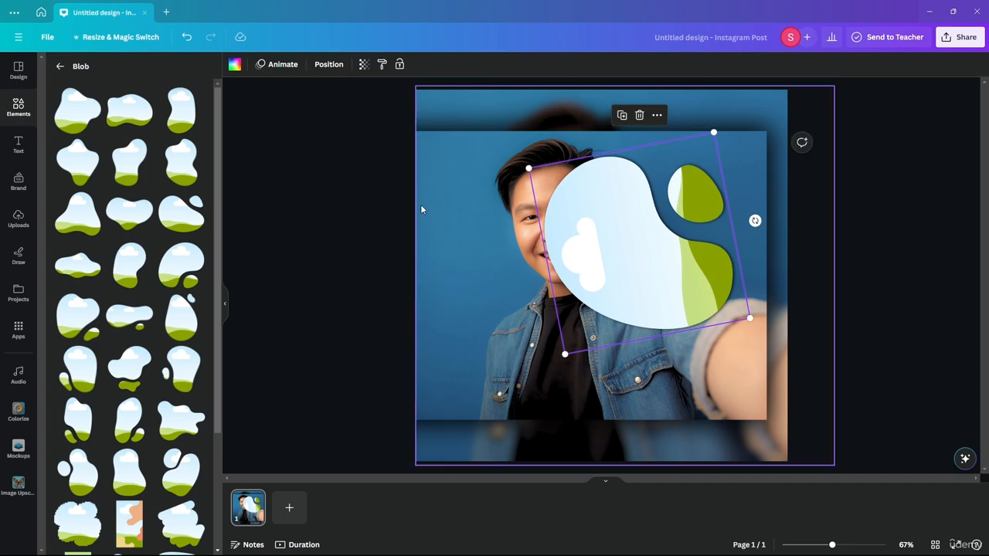
left_click(454, 275)
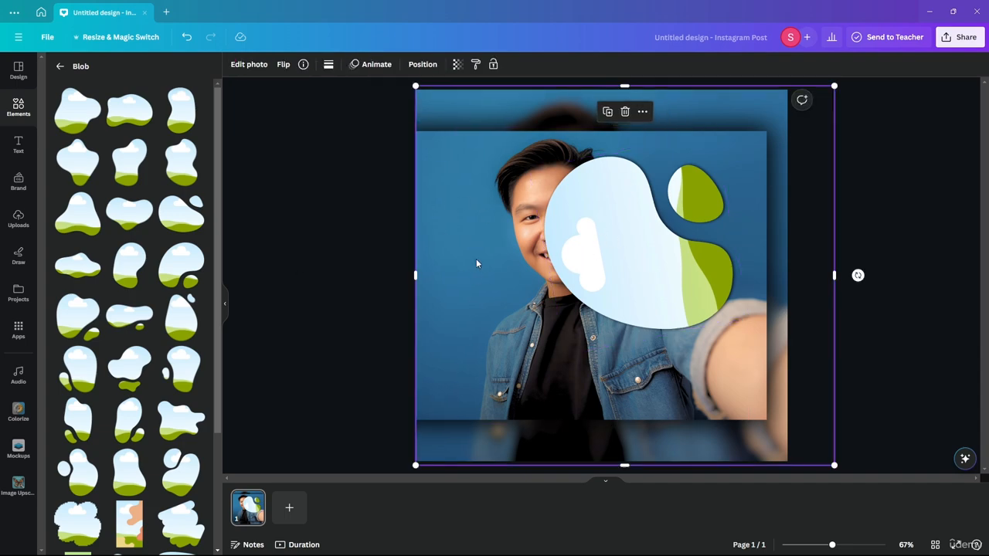
Try to fill the rotated blob frame with the shadowed selfie, turned to 92.5° inside it and scaled to align with the photo underneath
left_click(654, 256)
key("Delete")
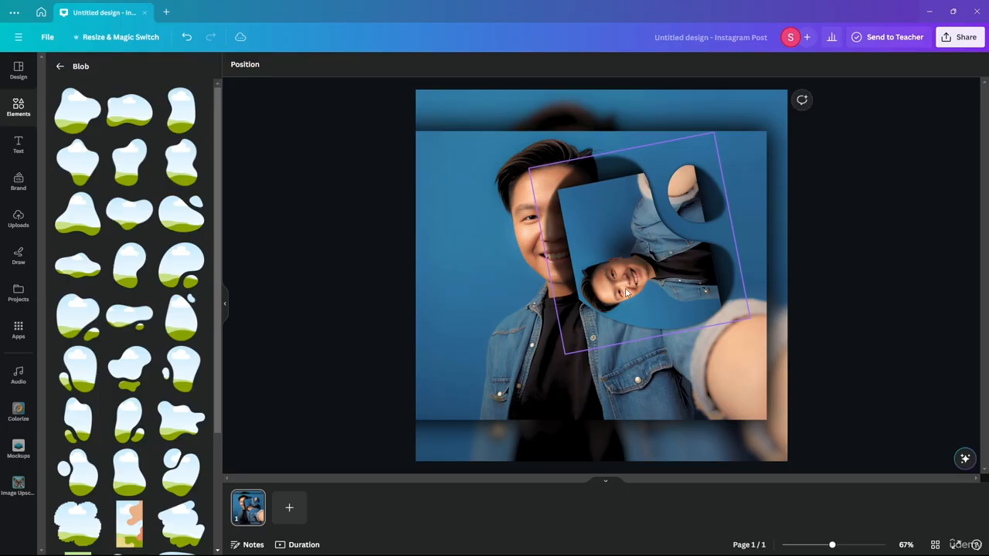
double_click(647, 256)
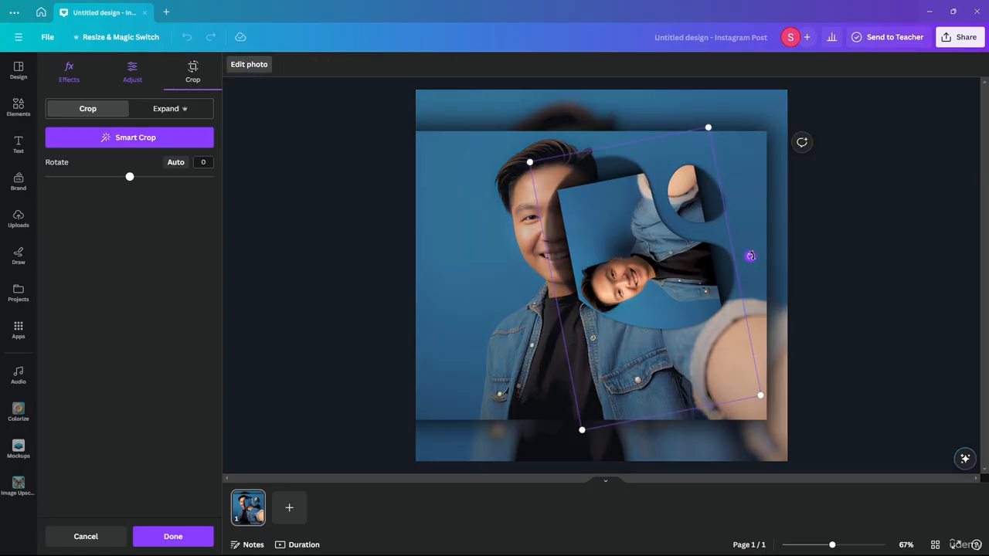
left_click_drag(750, 256, 665, 389)
left_click_drag(633, 258, 613, 226)
left_click_drag(456, 407, 160, 502)
left_click_drag(589, 278, 625, 212)
left_click_drag(889, 435, 866, 426)
mouse_move(601, 272)
left_mouse_down()
mouse_move(618, 273)
mouse_move(615, 281)
left_mouse_up()
left_click_drag(881, 431, 861, 421)
left_click_drag(579, 256, 599, 283)
left_click_drag(871, 427, 868, 423)
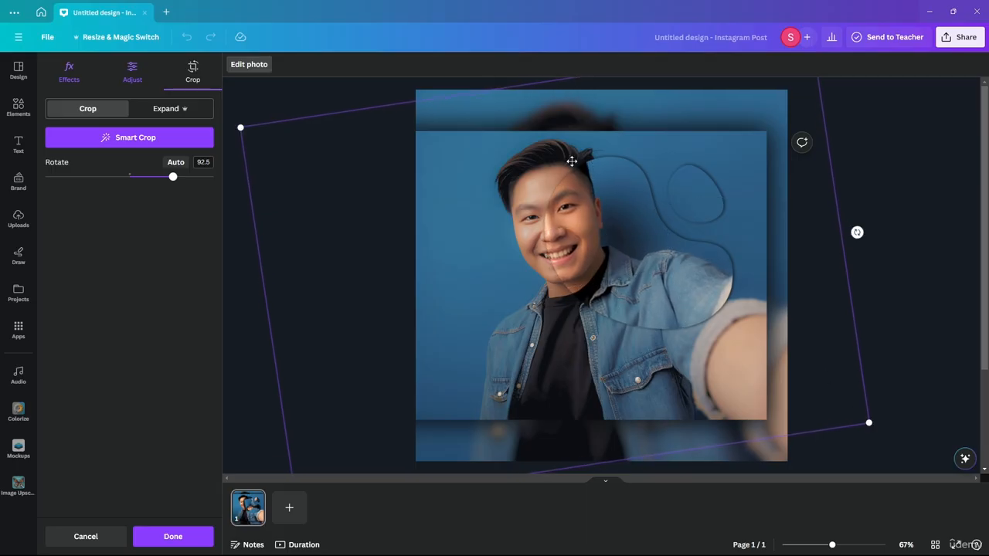
Undo the photo fill and the rotation of the blob frame, back to the empty upright frame
left_click(811, 249)
key("ctrl+z")
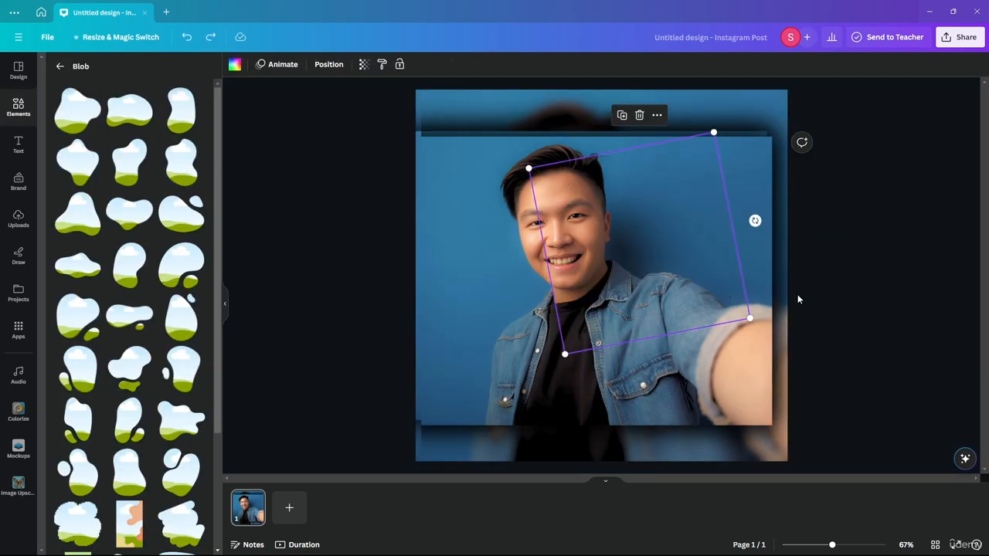
left_click_drag(479, 316, 690, 325)
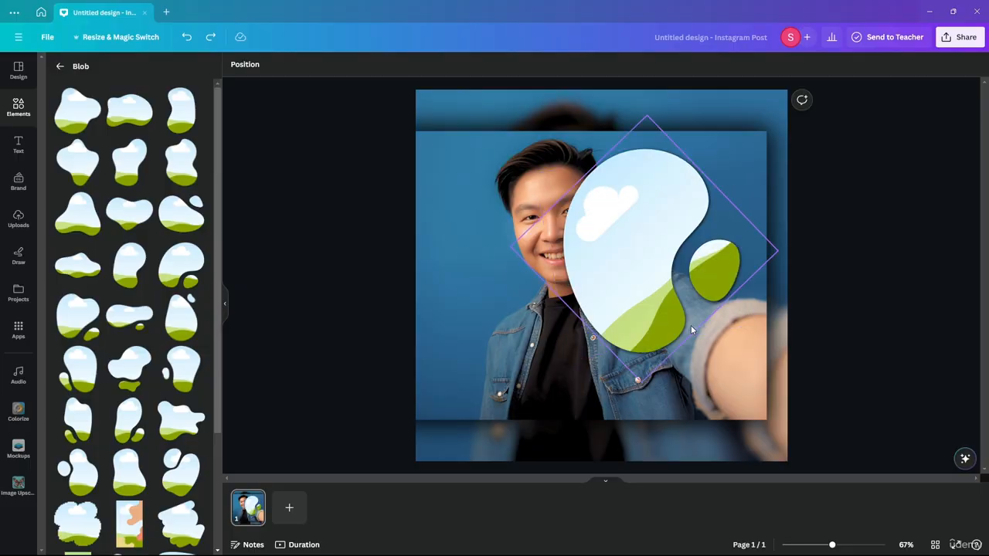
left_click(444, 296)
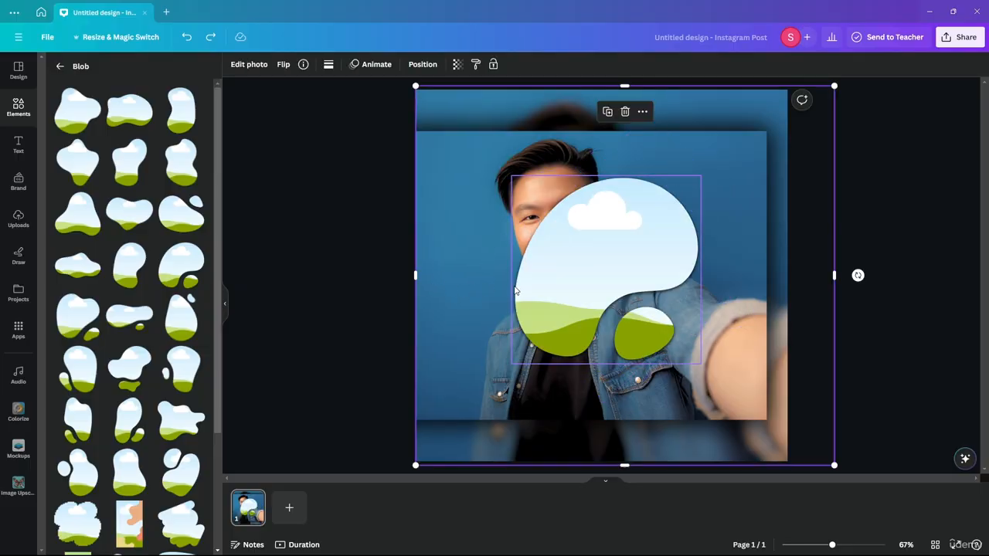
Fill the upright blob frame with the shadowed selfie and enlarge it inside the frame to roughly the size of the photo underneath
left_click_drag(516, 291, 658, 263)
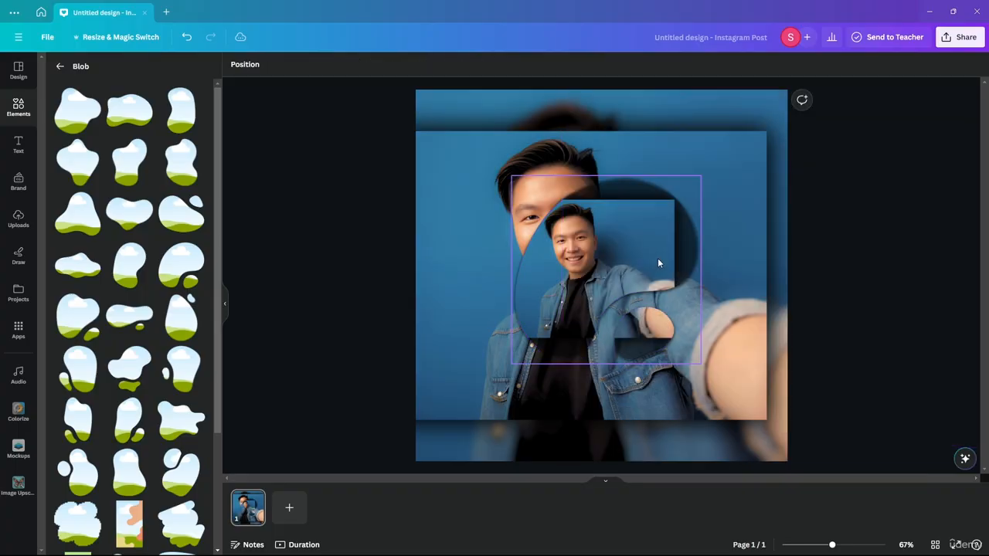
left_click(602, 258)
double_click(602, 258)
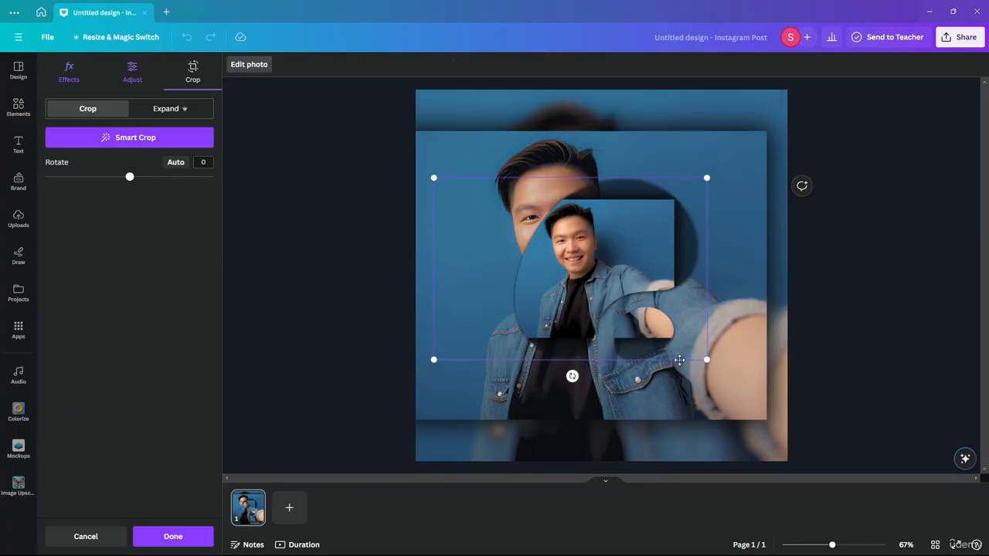
left_click_drag(707, 362, 945, 470)
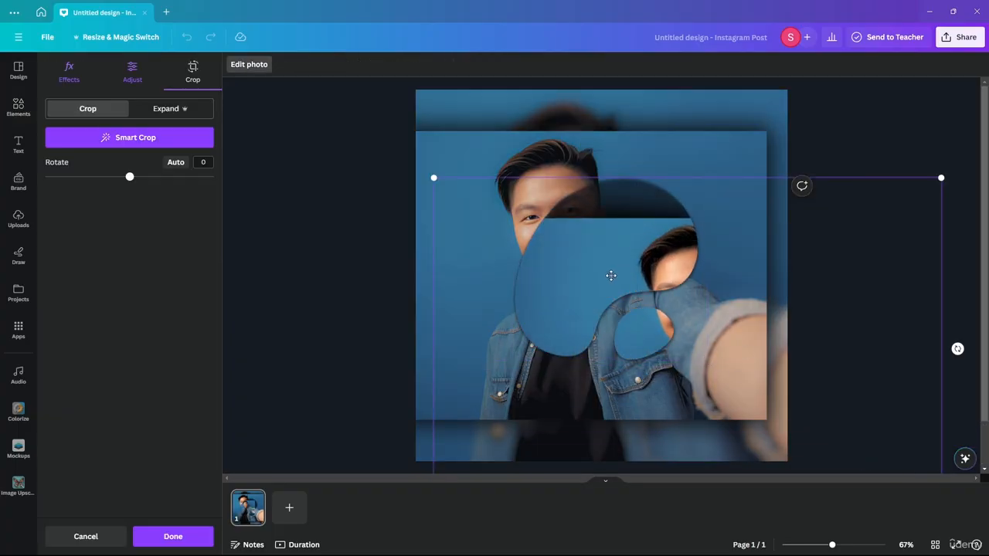
left_click_drag(612, 276, 450, 194)
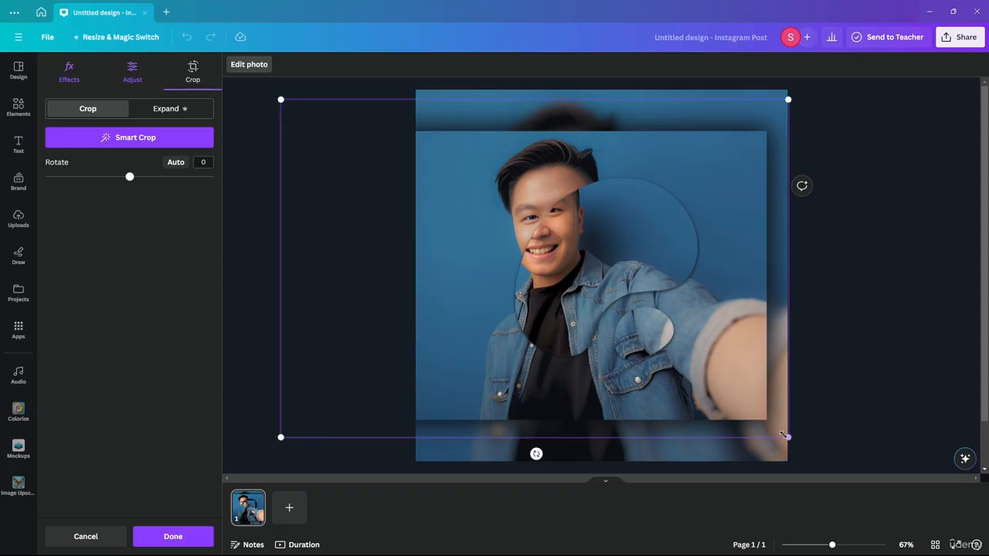
left_click_drag(788, 435, 964, 525)
left_click_drag(632, 267, 569, 224)
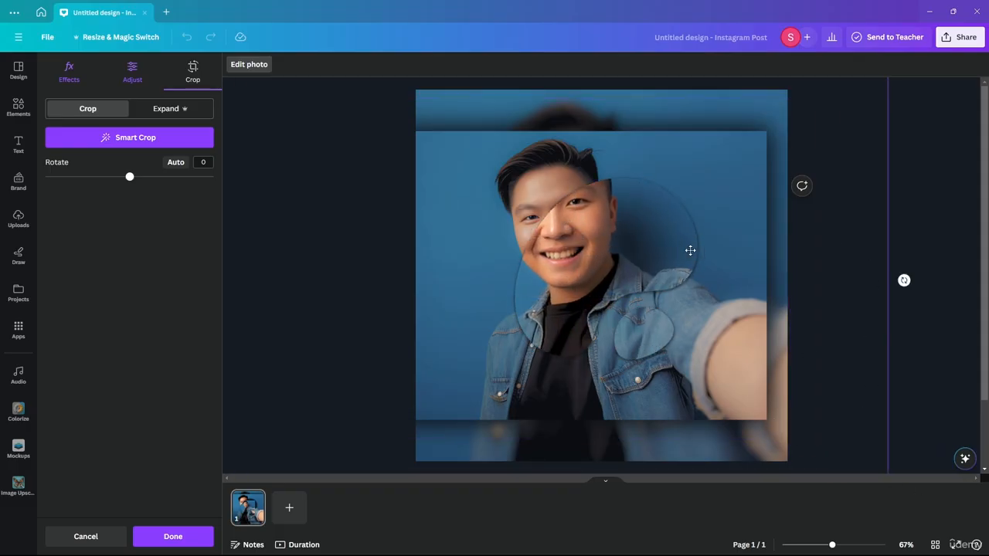
Fine-tune the framed selfie's size and position until the face and jacket line up with the photo underneath
scroll(653, 269, "down", 3)
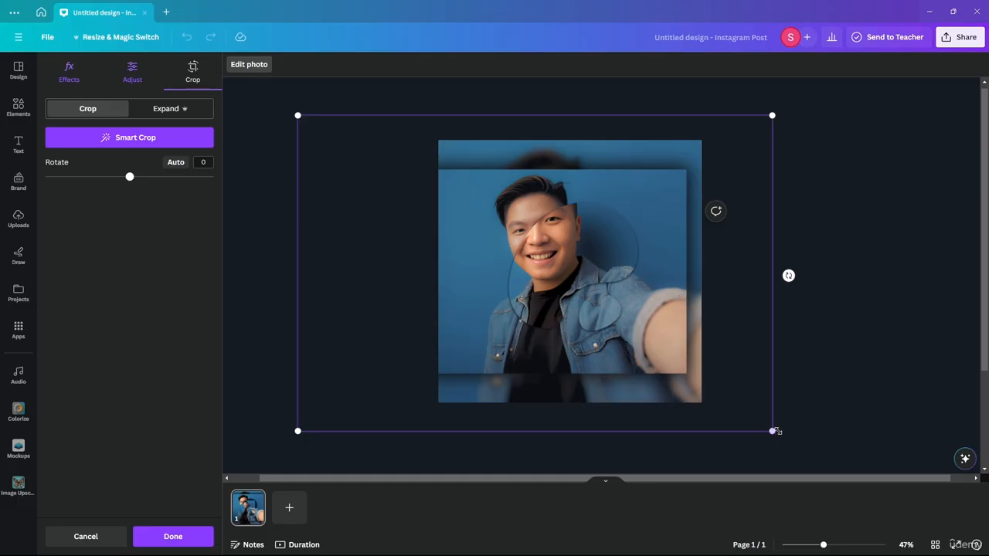
left_click_drag(775, 431, 744, 413)
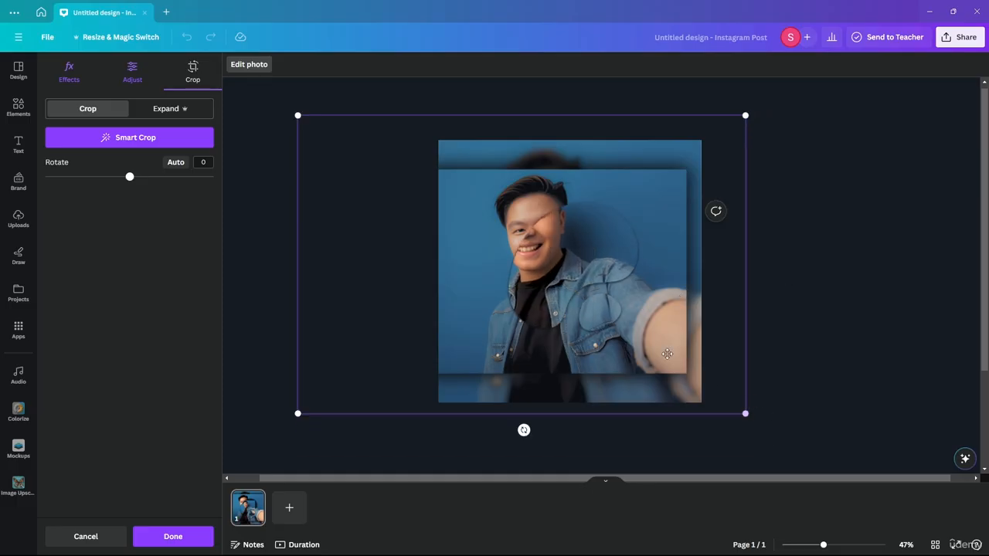
mouse_move(530, 251)
left_mouse_down()
mouse_move(552, 256)
mouse_move(546, 261)
left_mouse_up()
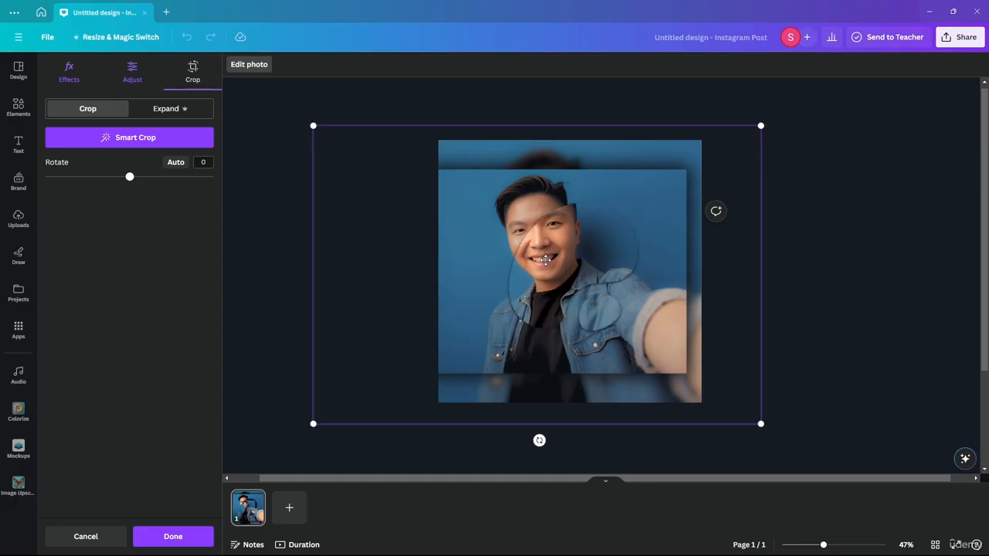
left_click_drag(760, 424, 724, 399)
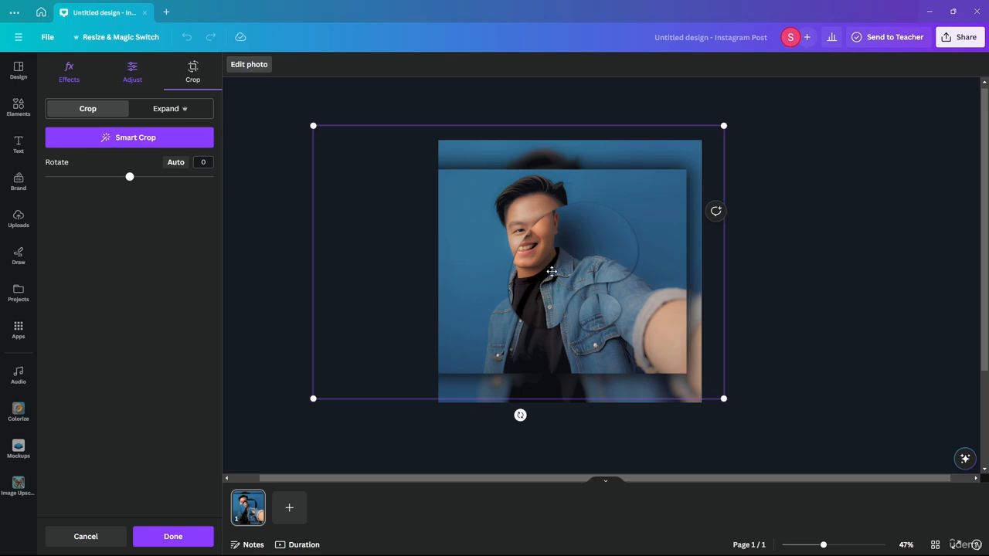
left_click_drag(553, 272, 571, 281)
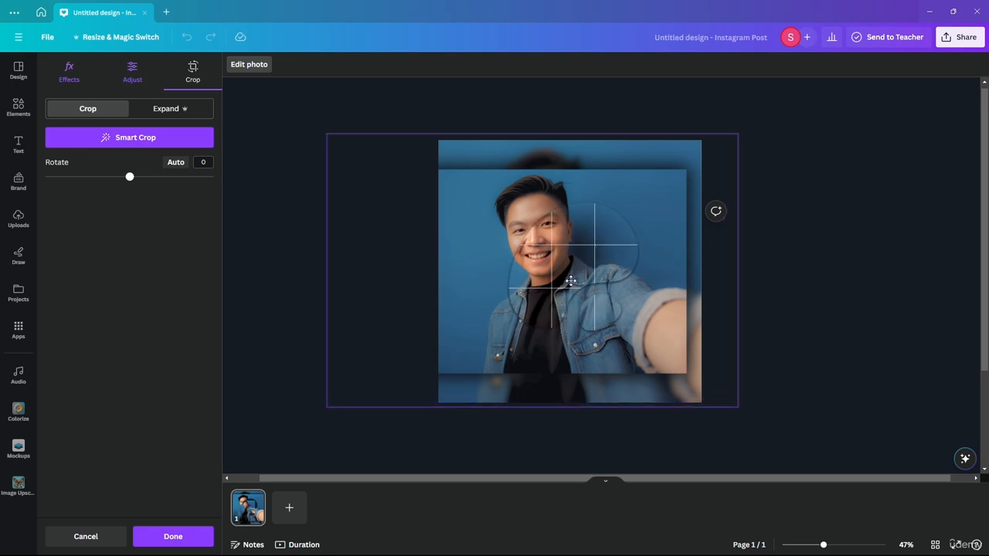
left_click_drag(571, 281, 572, 281)
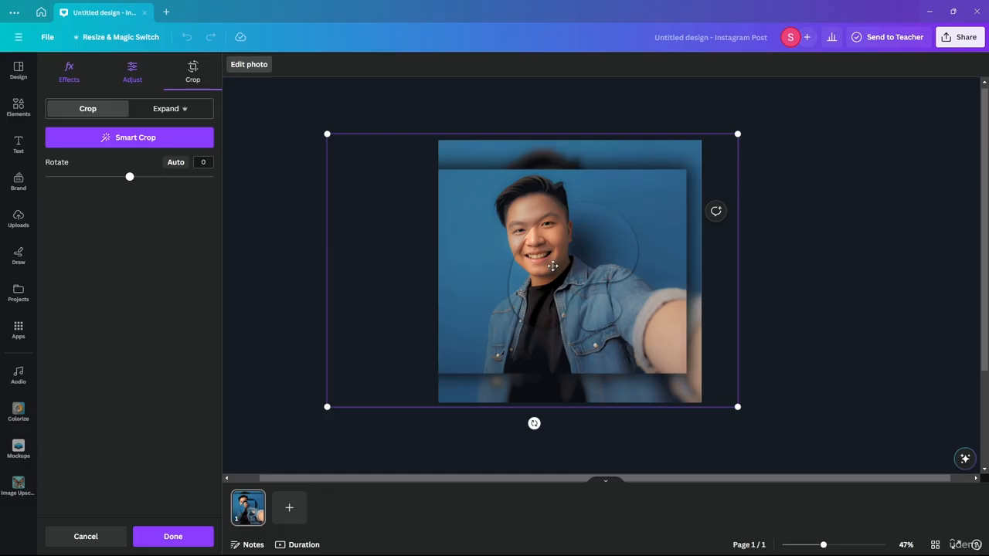
left_click_drag(553, 266, 550, 266)
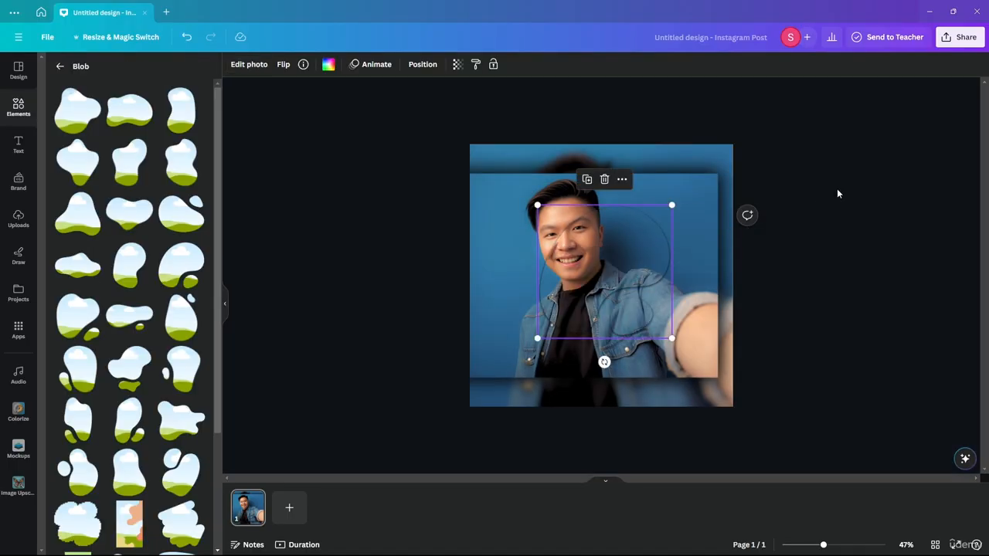
Rotate the filled blob frame so its small blob sits above the large one, and shift it over the photo's right half
left_click_drag(604, 362, 726, 181)
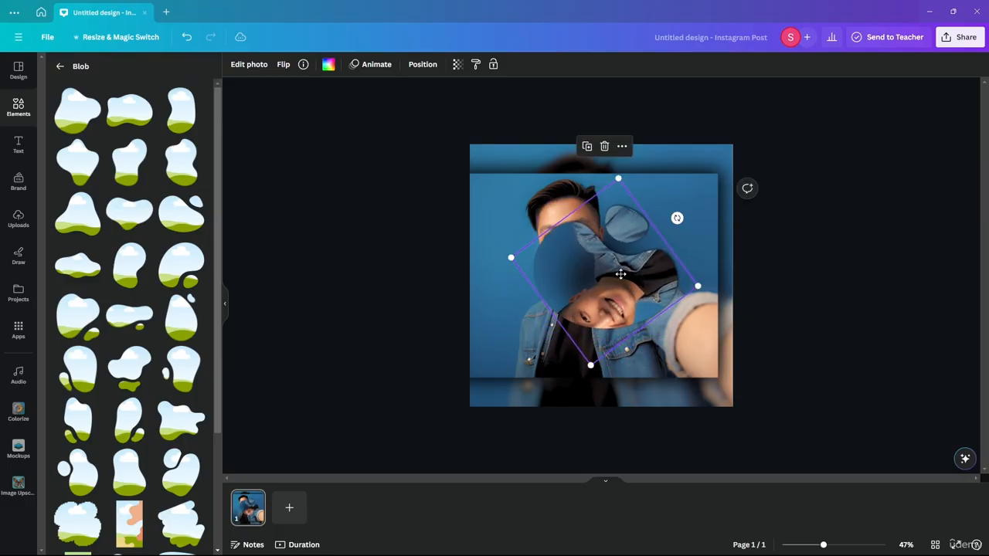
mouse_move(622, 270)
left_mouse_down()
mouse_move(631, 256)
mouse_move(624, 260)
left_mouse_up()
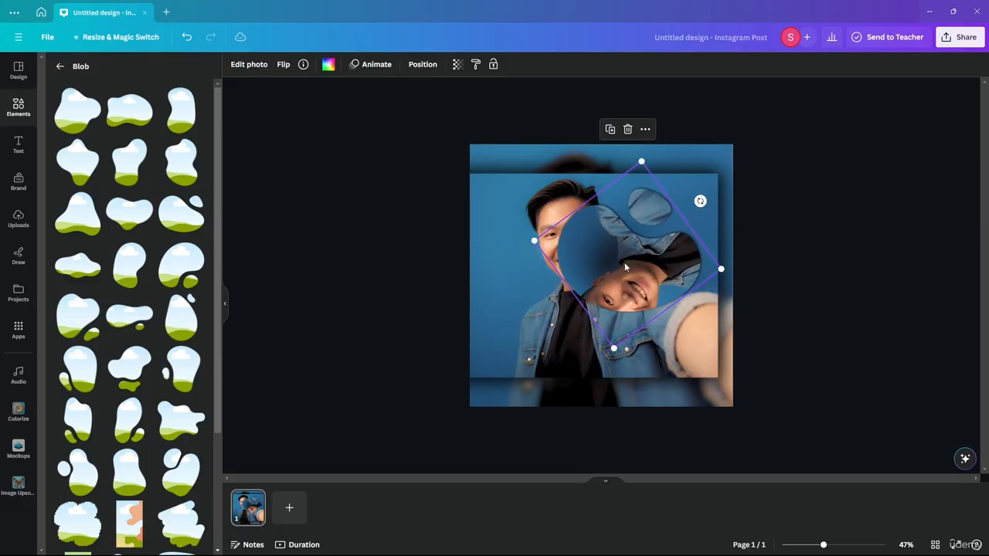
Rotate the selfie inside the blob frame to 122.8°, then rescale and shift it until it aligns with the photo underneath
double_click(657, 248)
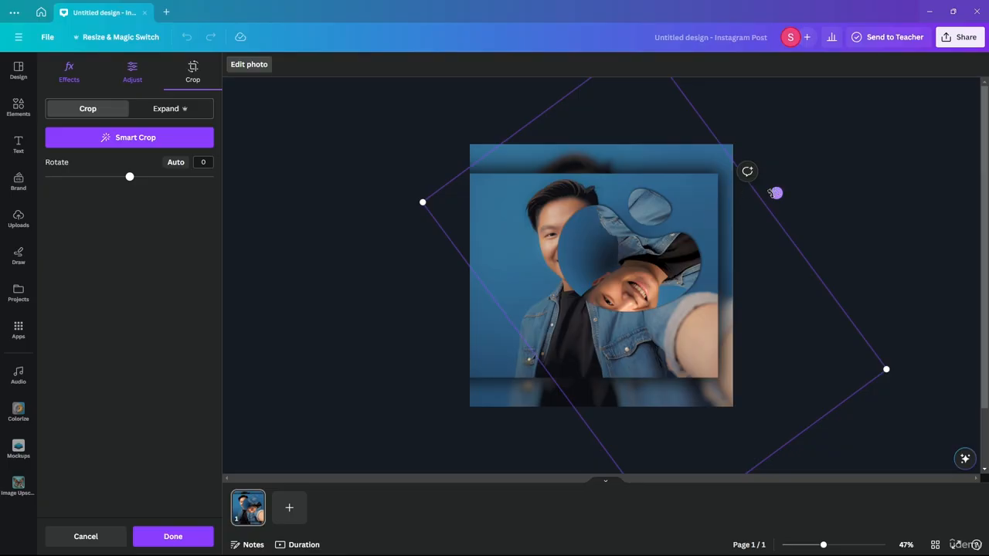
left_click_drag(775, 193, 594, 426)
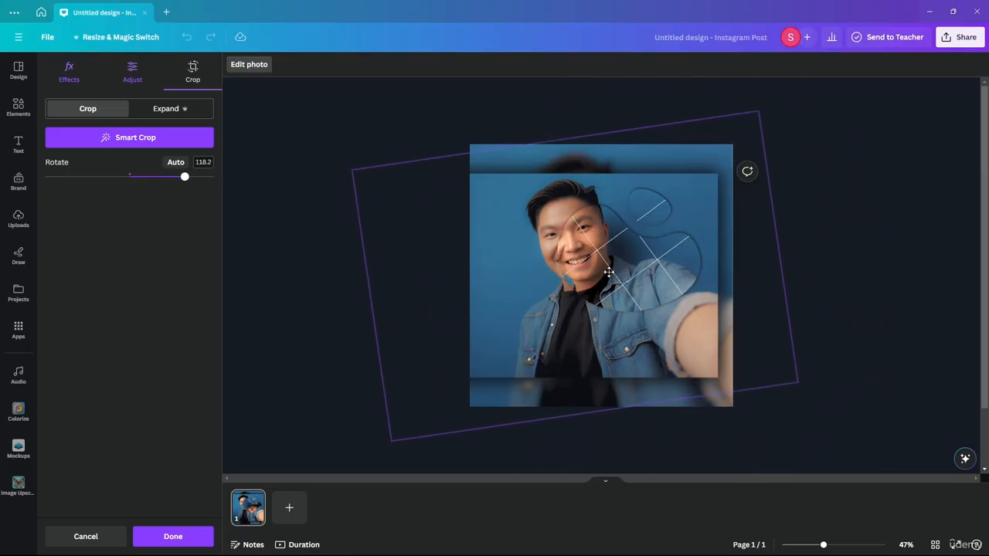
left_click_drag(608, 271, 582, 279)
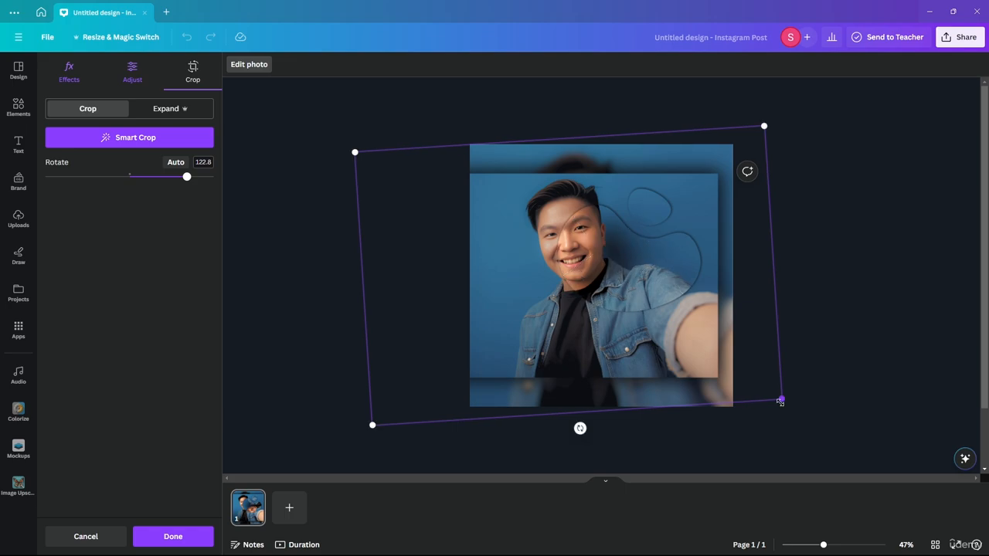
left_click_drag(780, 402, 786, 406)
left_click_drag(582, 268, 578, 266)
left_click_drag(783, 403, 788, 406)
left_click_drag(583, 274, 578, 265)
left_click_drag(364, 425, 339, 445)
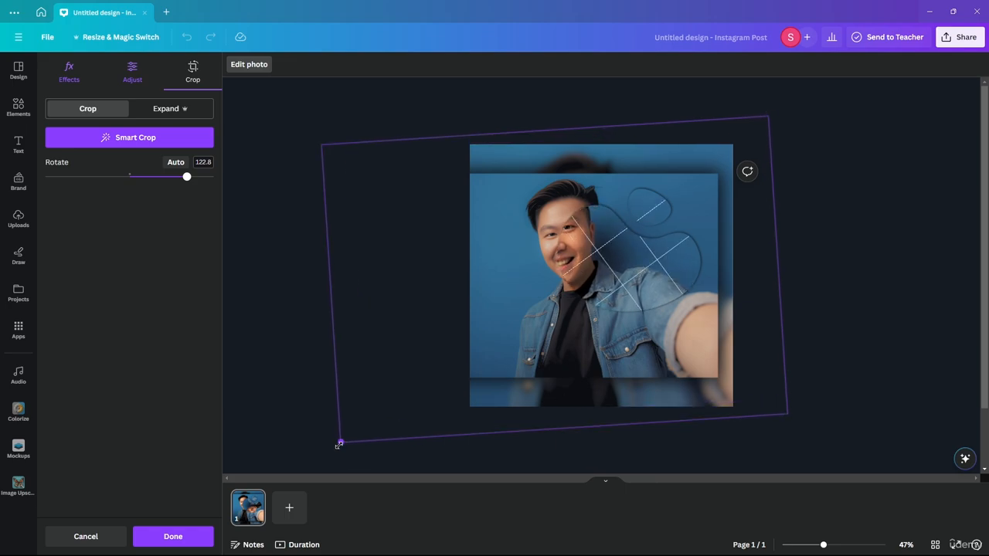
left_click_drag(581, 268, 596, 259)
left_click(816, 263)
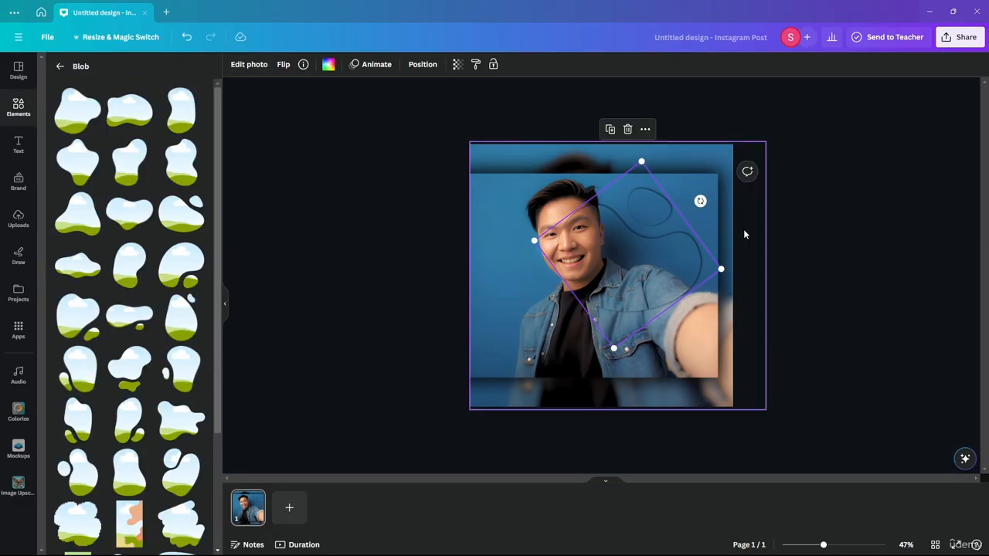
Try the Mustard, Peppermint and Mono duotones on the framed selfie and apply the Classic duotone
left_click(249, 64)
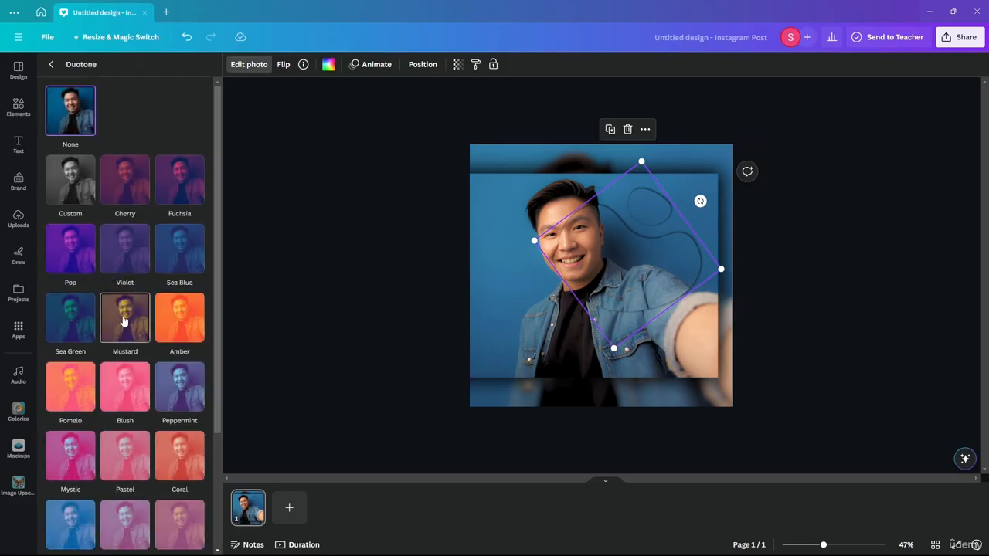
left_click(124, 323)
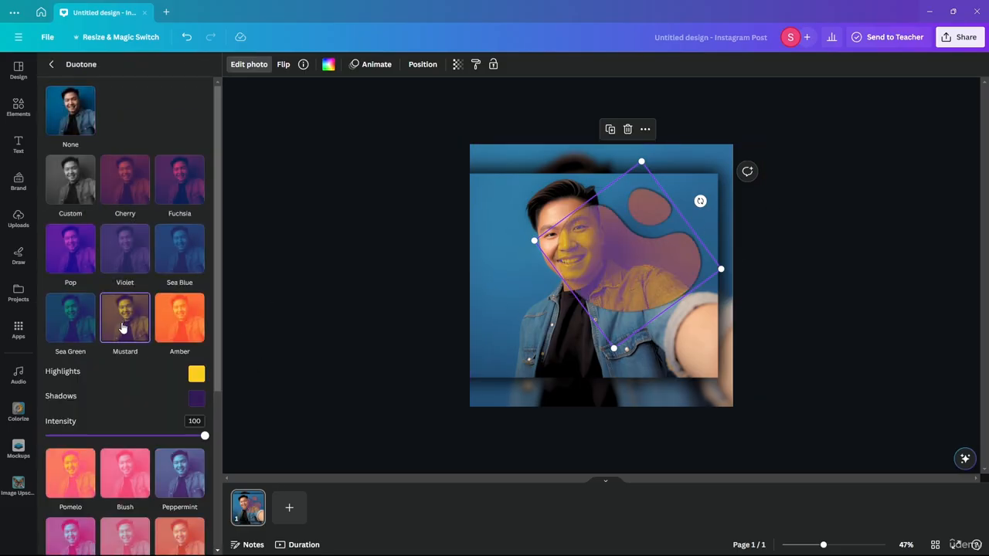
left_click(179, 473)
scroll(115, 342, "down", 3)
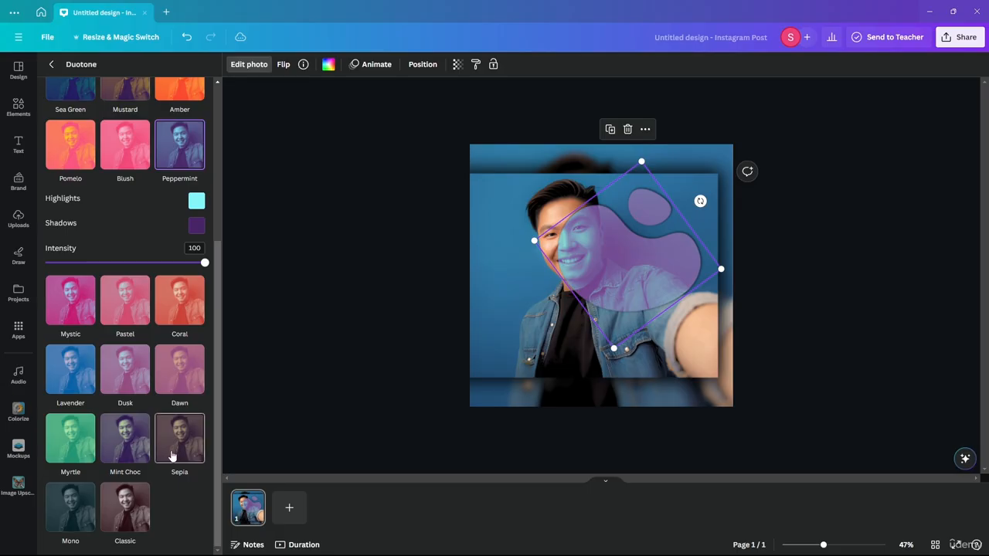
left_click(124, 502)
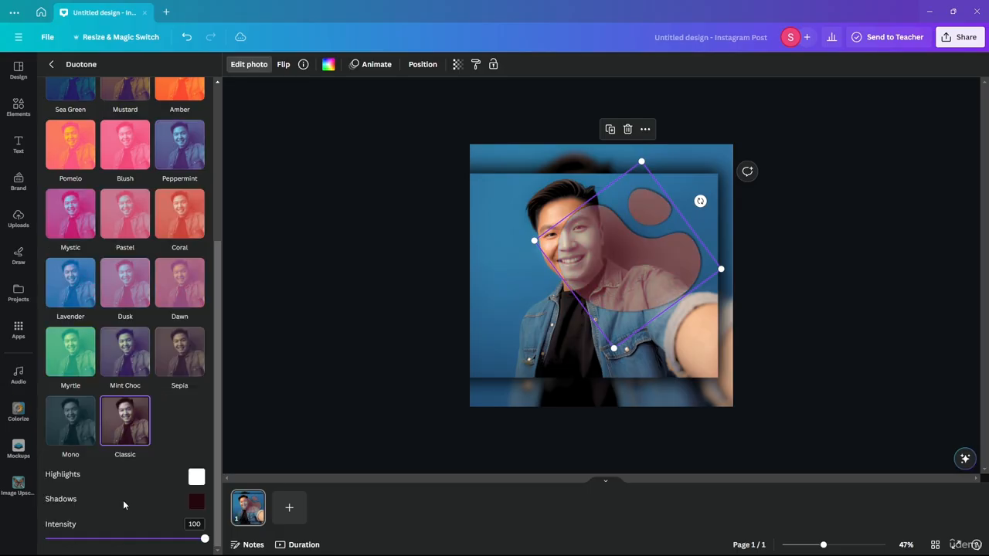
left_click(55, 441)
left_click(117, 421)
Try #FF0040 as the Classic duotone's shadow colour and set it to black #000000
left_click(196, 502)
left_click_drag(269, 425, 386, 368)
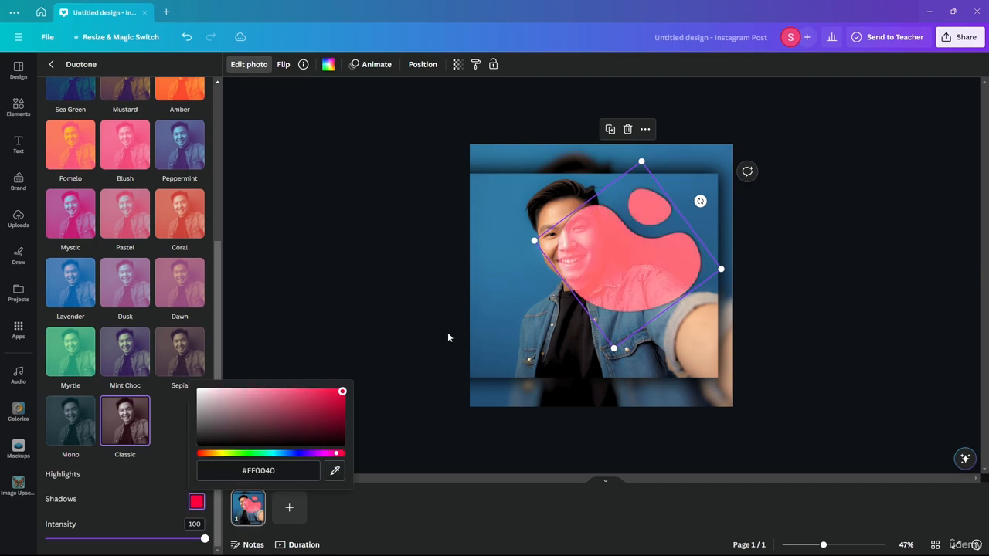
left_click_drag(448, 332, 380, 486)
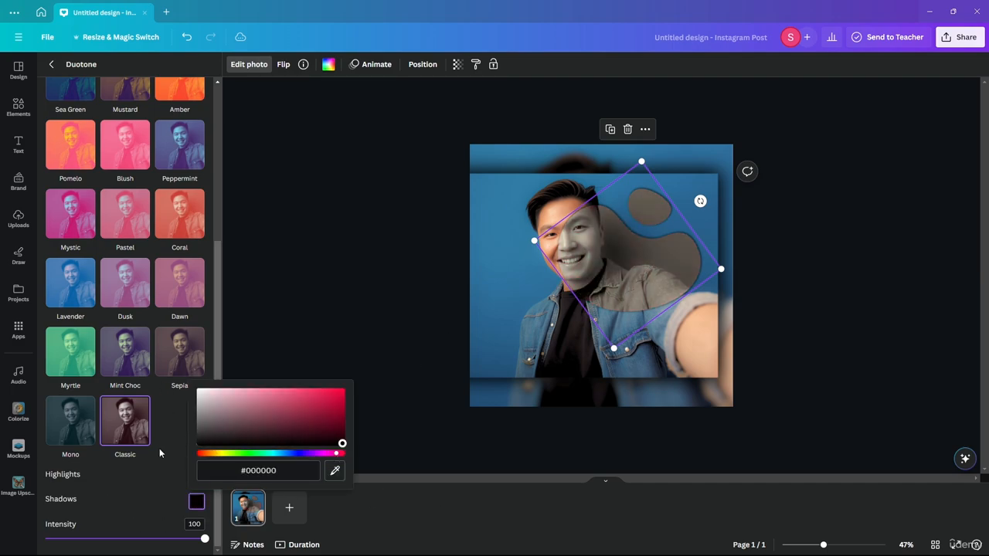
Set the Classic duotone's highlight colour to pure red #FF0000 and deselect the blob frame
left_click(196, 477)
left_click(196, 477)
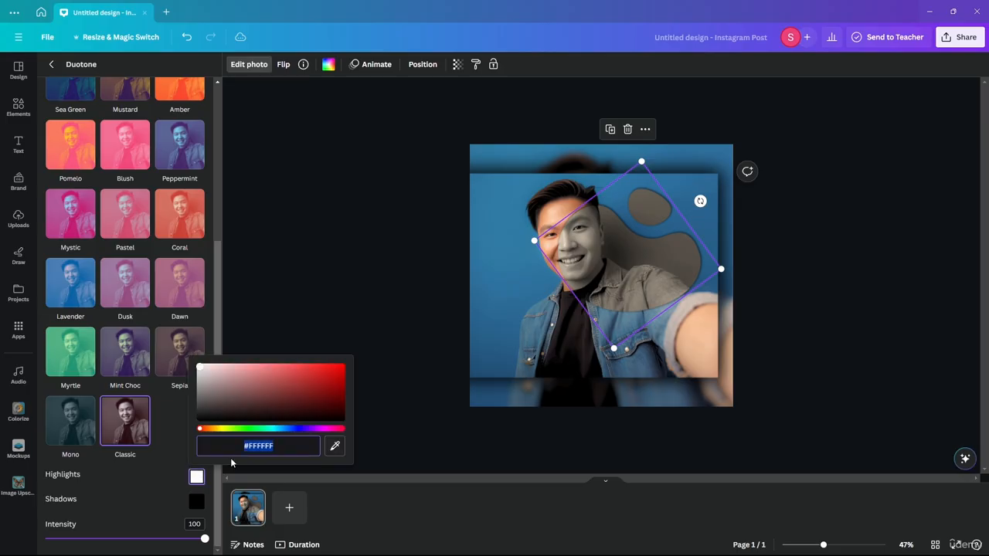
left_click_drag(270, 409, 426, 325)
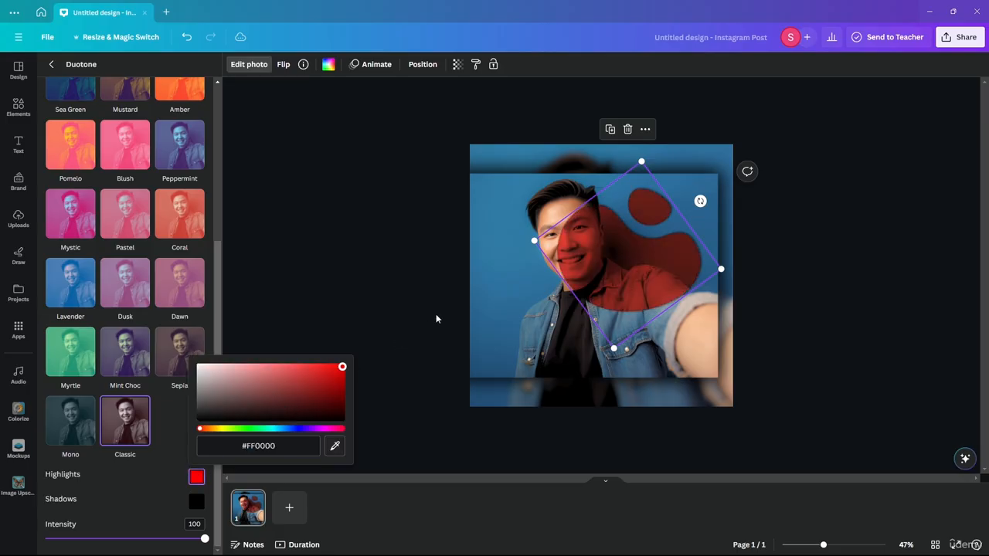
left_click(342, 275)
left_click(347, 288)
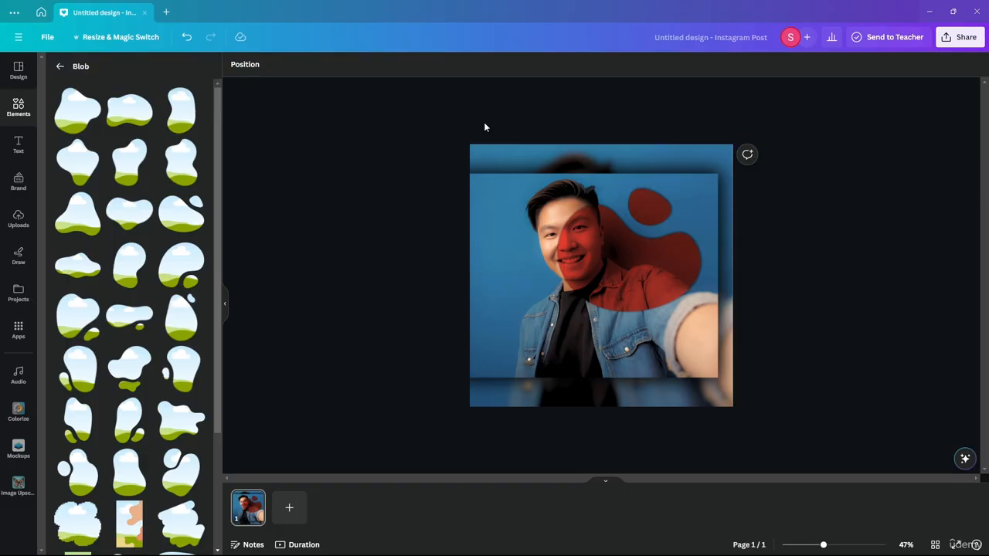
Search the elements for "frame" and add the pink-and-blue neon square frame from the graphics to the design
left_click(60, 66)
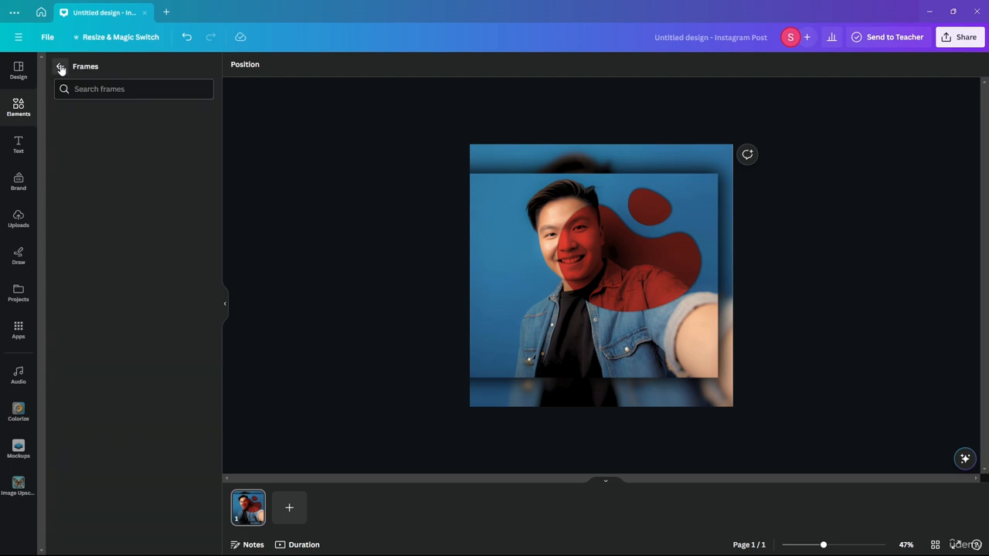
left_click(60, 67)
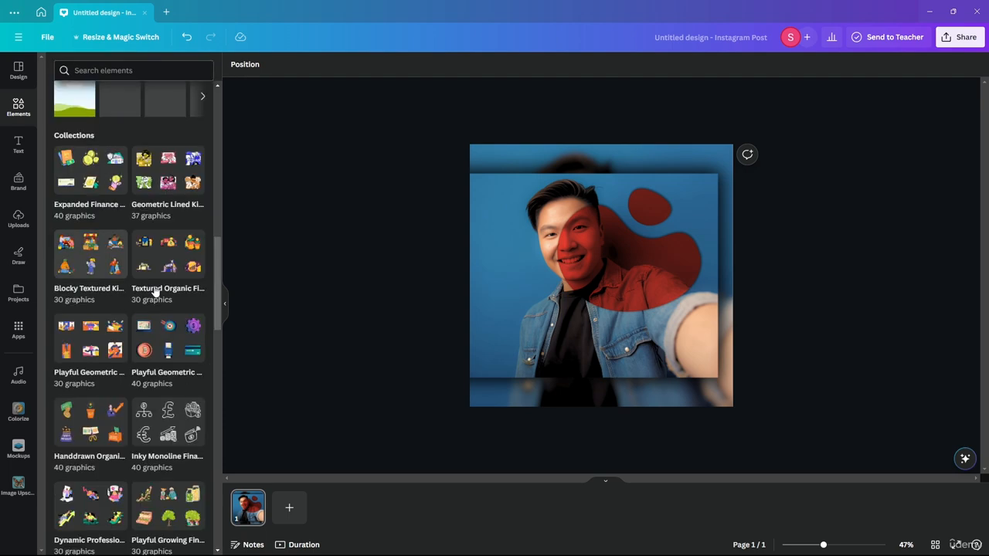
scroll(131, 178, "up", 10)
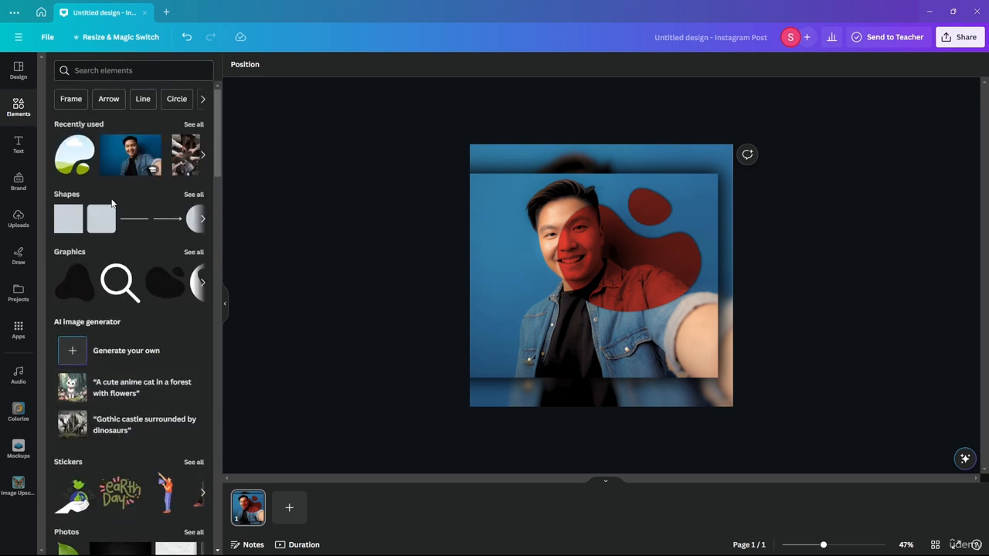
left_click(123, 75)
type("frame")
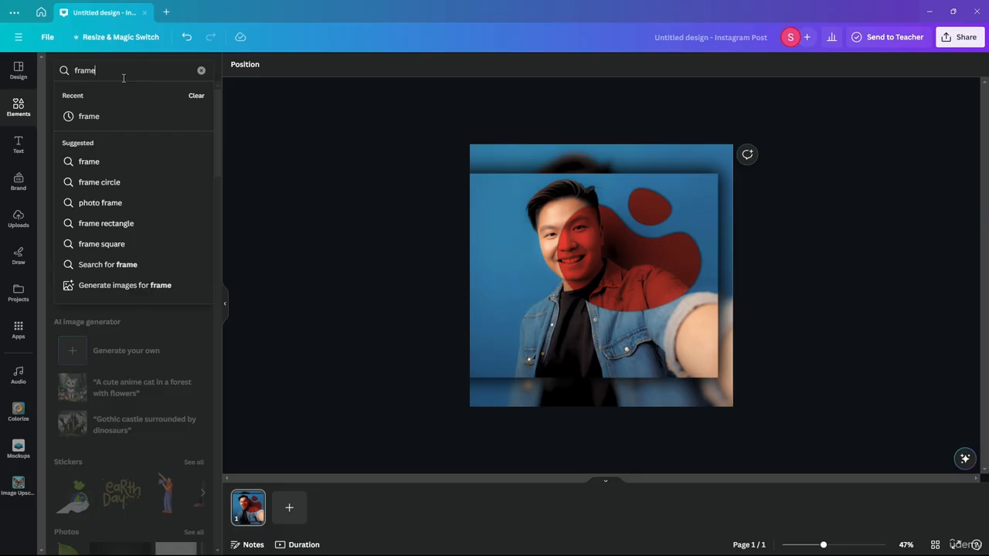
key("Return")
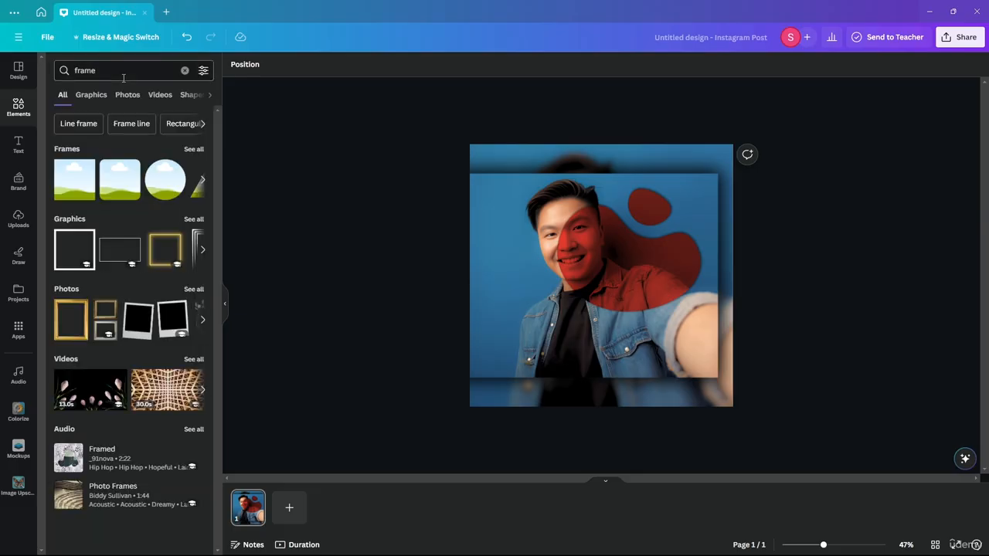
left_click(193, 219)
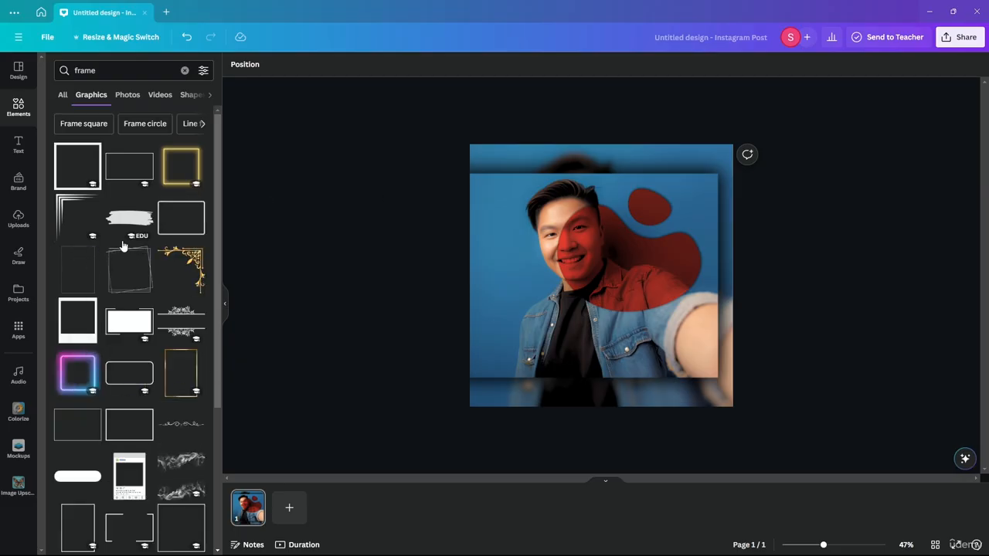
scroll(116, 363, "down", 3)
left_click_drag(78, 198, 500, 242)
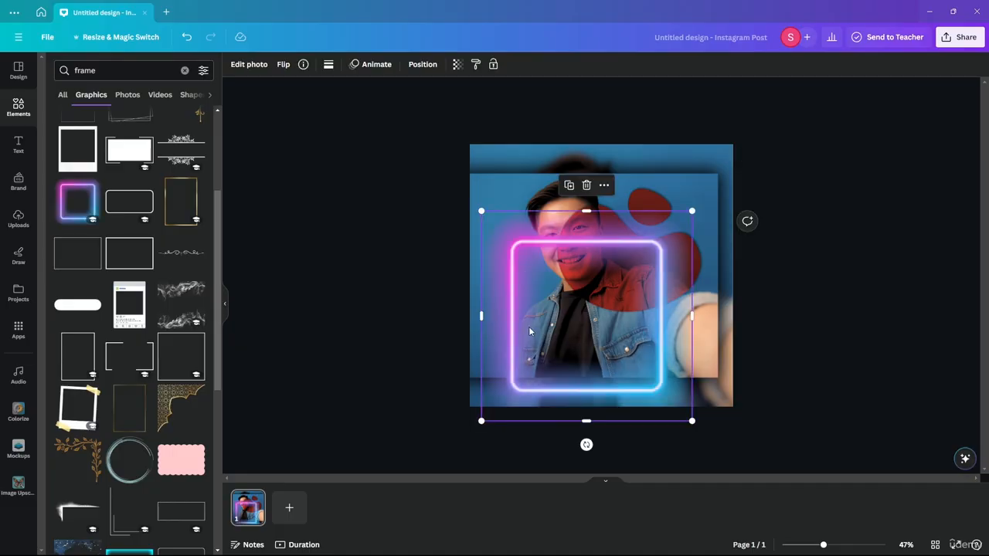
Move and enlarge the neon square frame to fill the whole page and set its transparency to 26
left_click_drag(518, 325, 501, 260)
left_click_drag(681, 354, 732, 407)
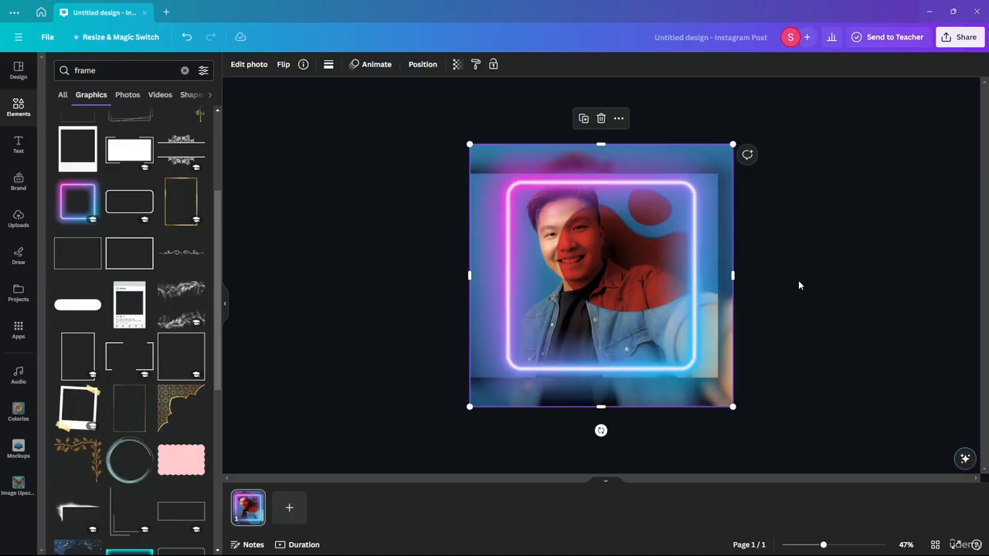
left_click(459, 64)
left_click_drag(456, 104, 384, 100)
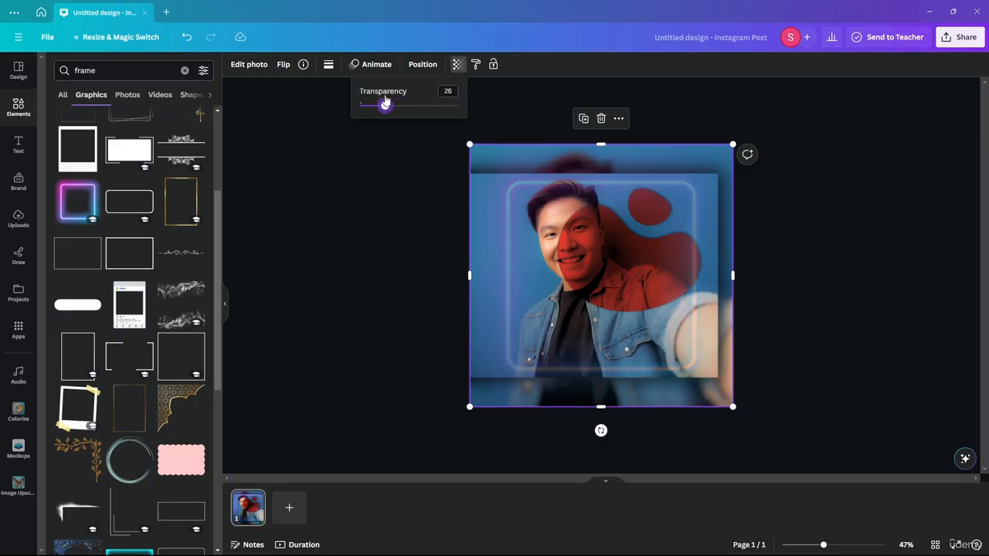
left_click(387, 198)
left_click(464, 227)
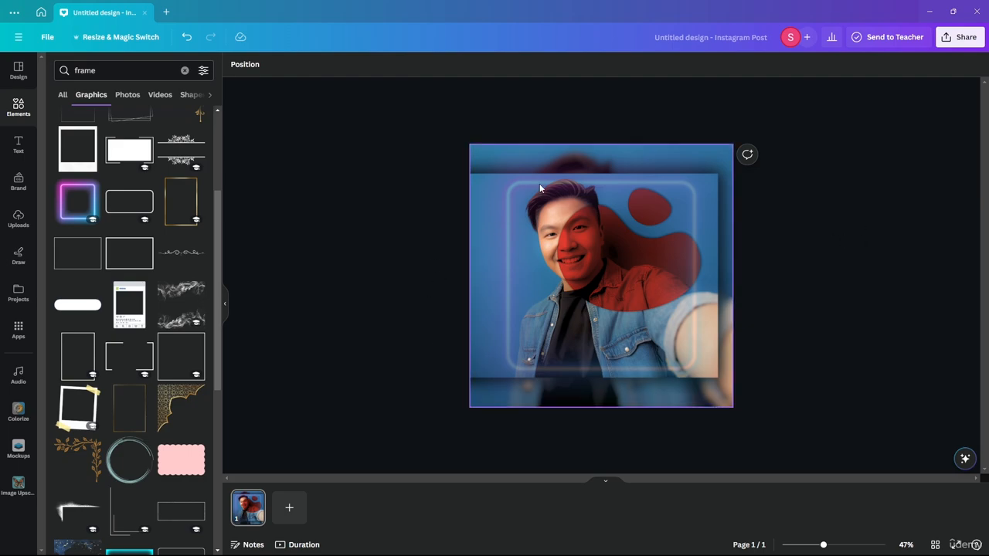
left_click(510, 242)
Search the design templates for "instagram profile pic"
left_click(4, 58)
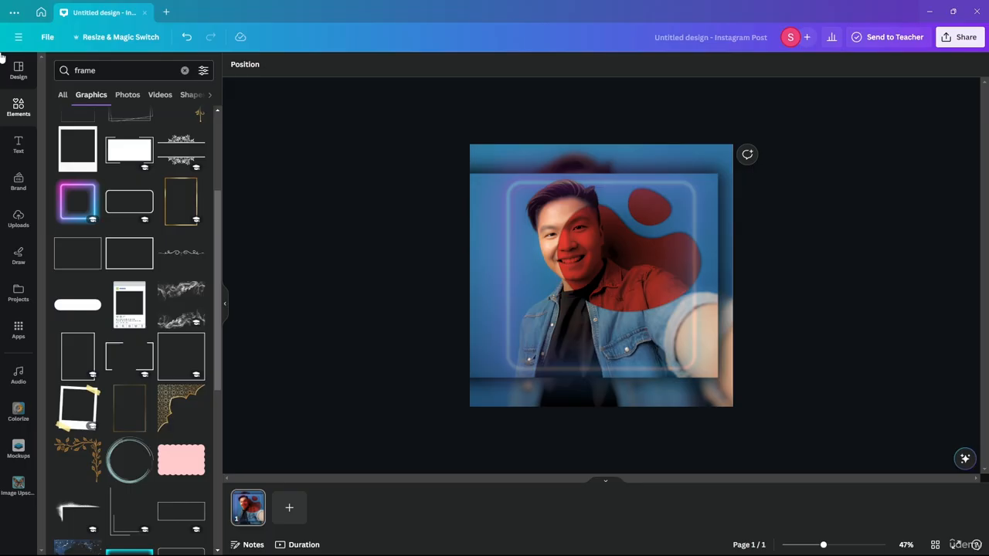
left_click(122, 73)
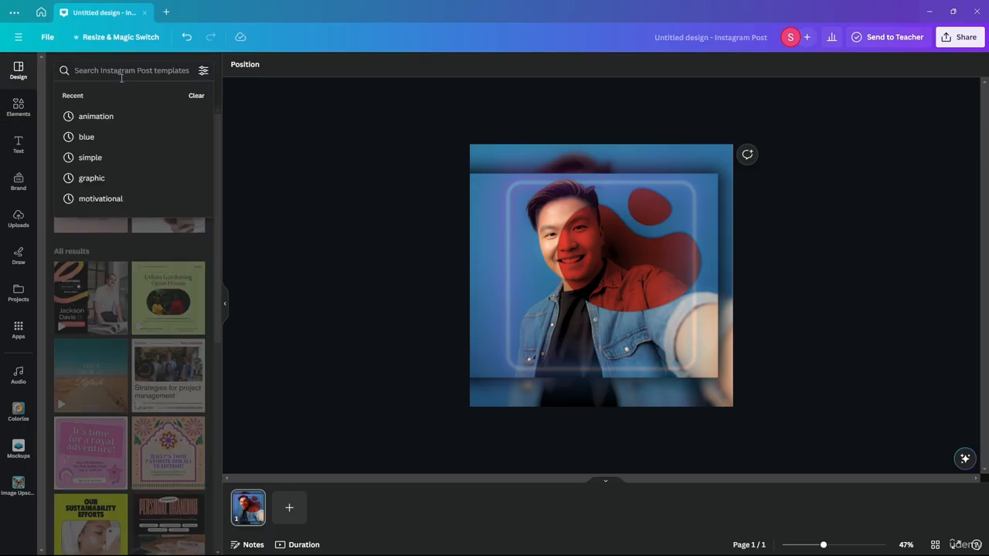
type("insta")
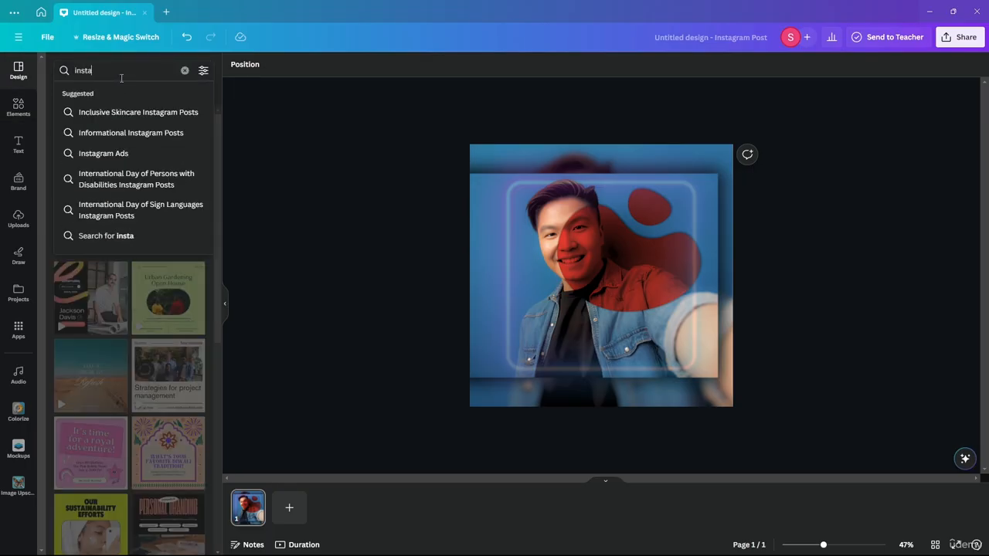
type("gram pro")
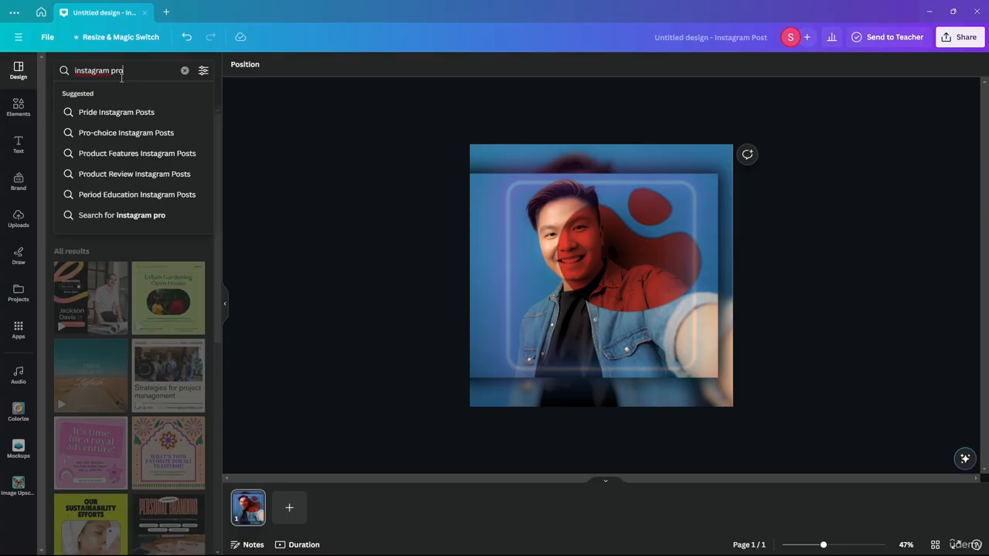
type("file pic")
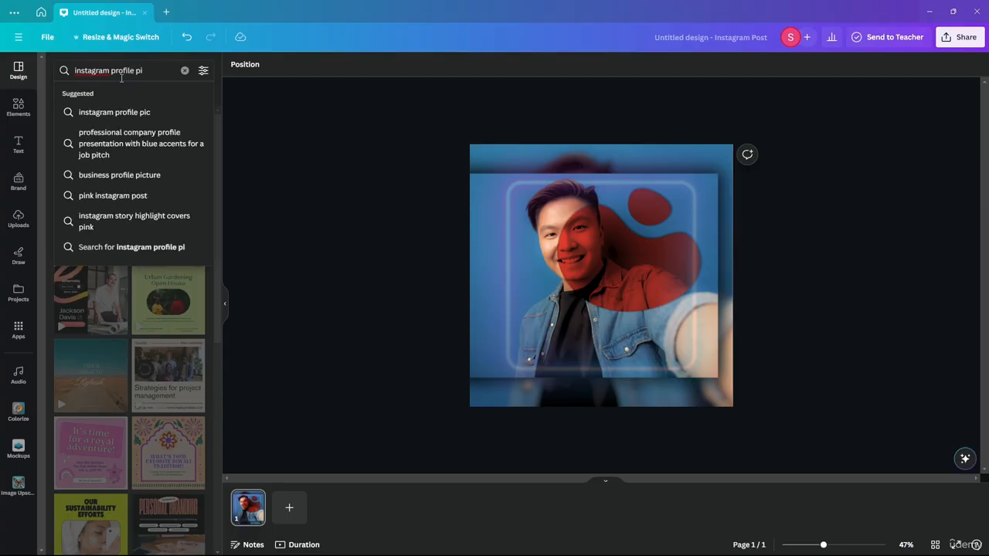
key("Down")
key("Return")
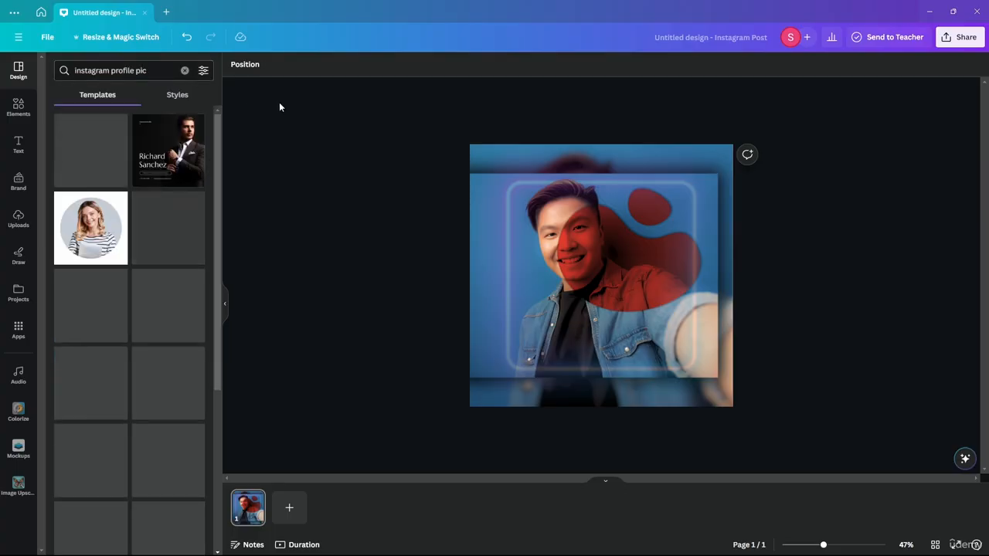
Add a second page and apply the Red Gradient Profile Photo Instagram Post template to it
scroll(112, 182, "down", 3)
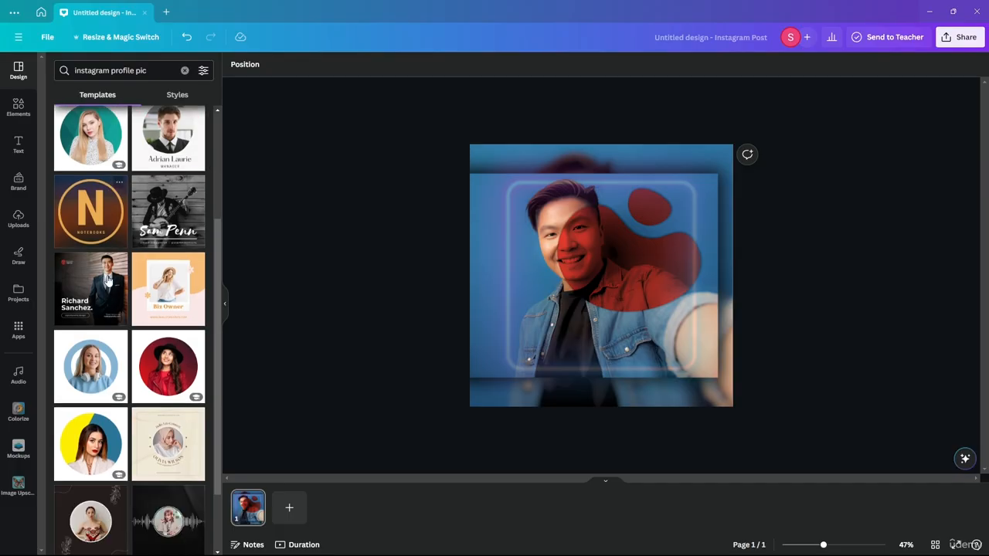
scroll(112, 309, "down", 2)
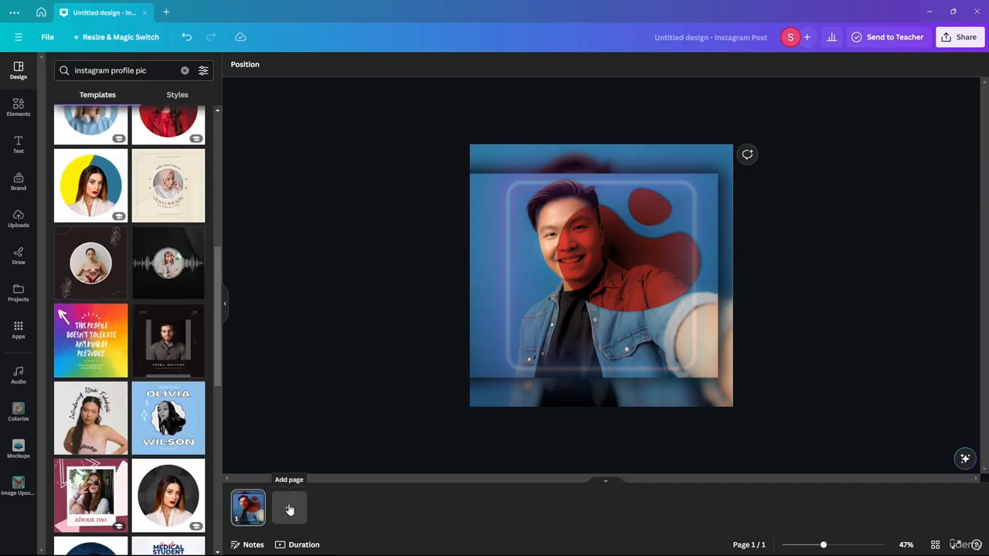
left_click(289, 507)
scroll(110, 295, "up", 2)
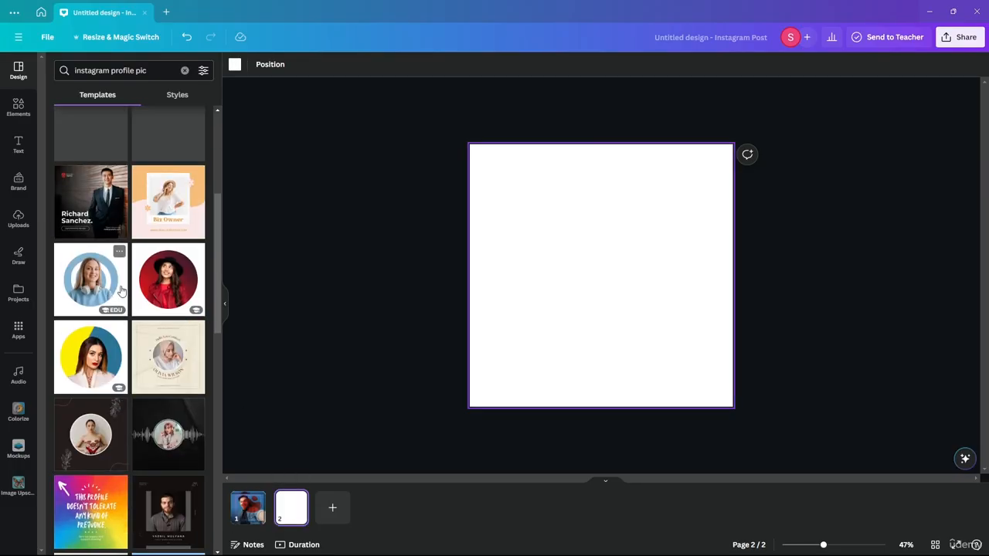
left_click(167, 278)
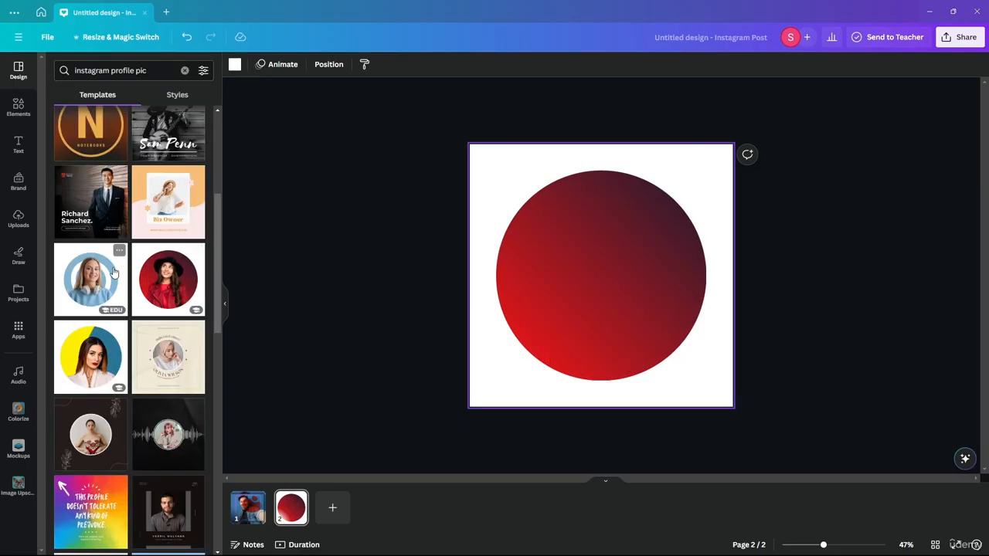
Apply the similar template White Typo and Photo Motivational Instagram Post on a third page
scroll(129, 324, "down", 3)
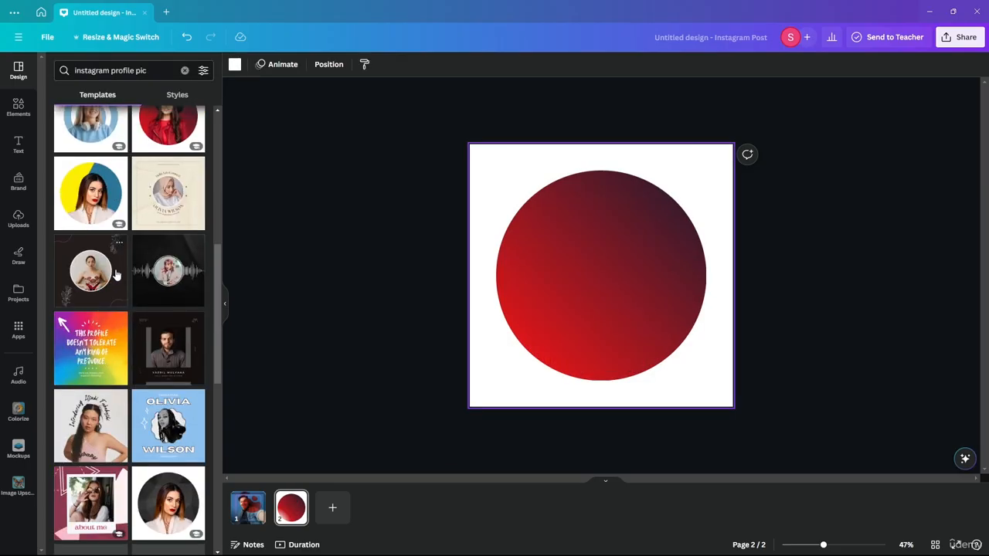
scroll(130, 324, "up", 3)
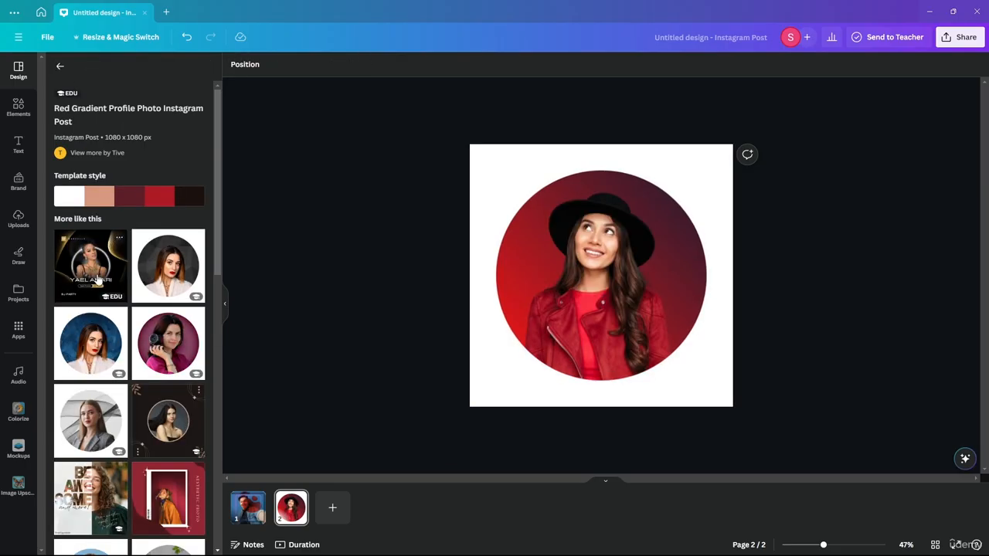
left_click(91, 488)
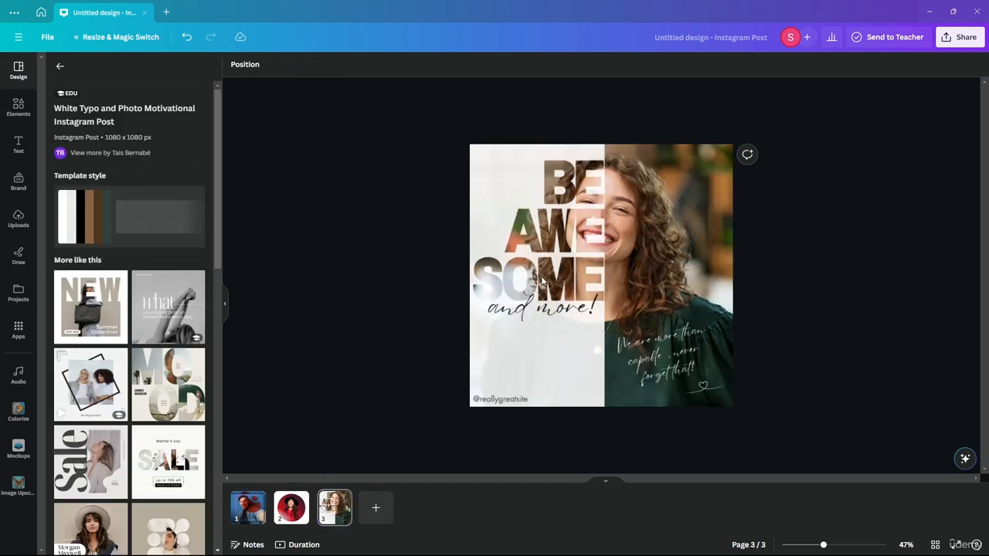
Try moving the photo-filled letter M in the "BE AWESOME" lettering, undo the move and deselect the letter
left_click(573, 272)
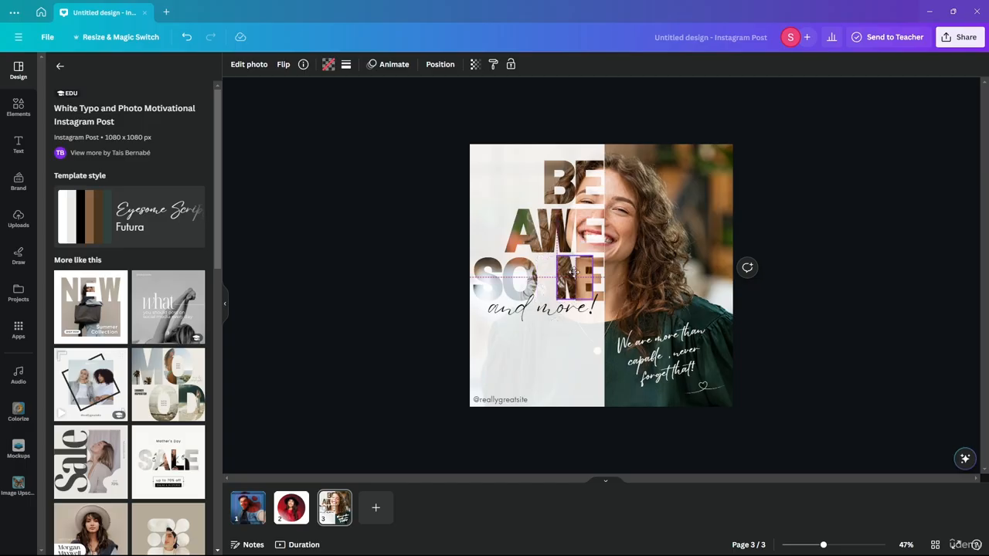
mouse_move(574, 272)
left_mouse_down()
mouse_move(642, 266)
mouse_move(561, 279)
left_mouse_up()
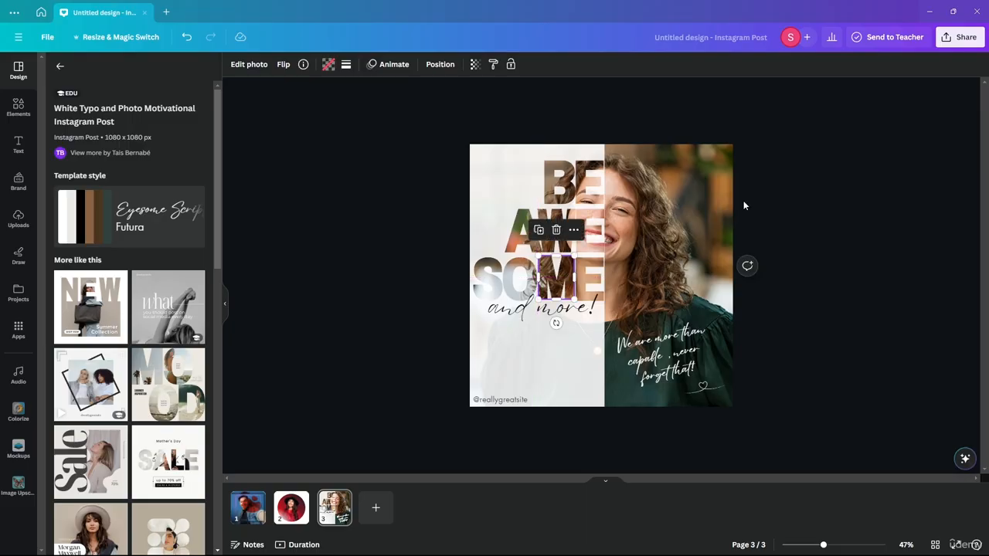
key("ctrl+z")
key("ctrl+z")
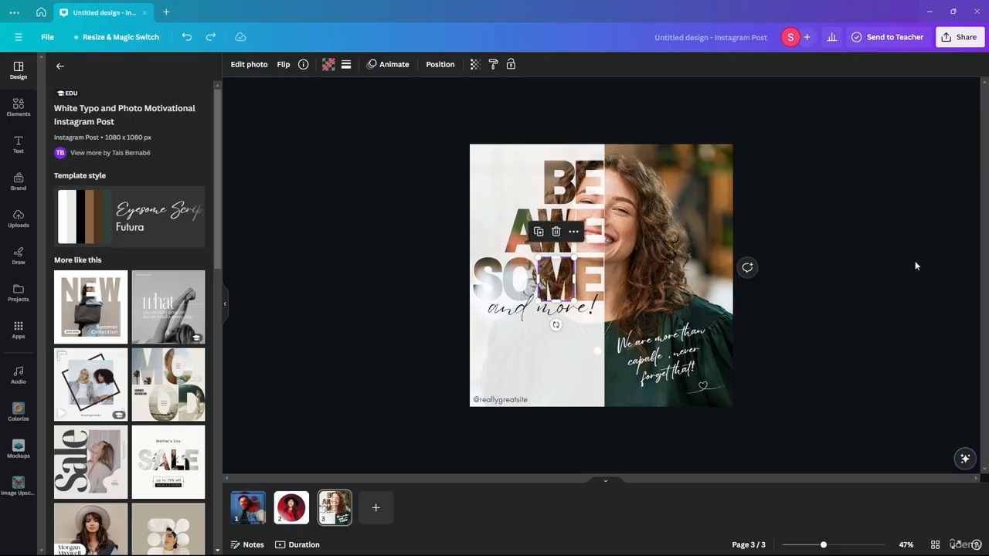
left_click(873, 265)
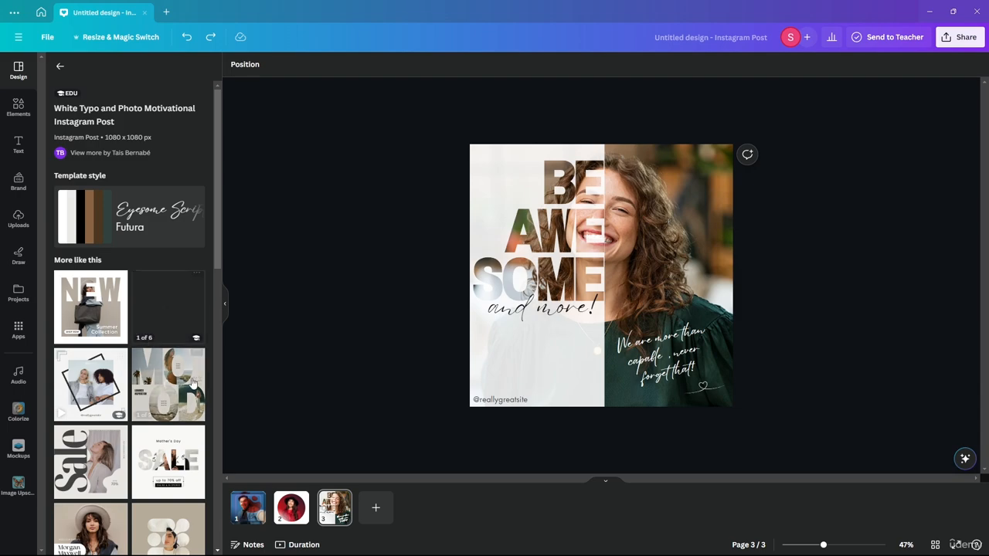
Replace page 3 with the similar template Black and Beige Photo New Post Instagram Post
mouse_move(136, 390)
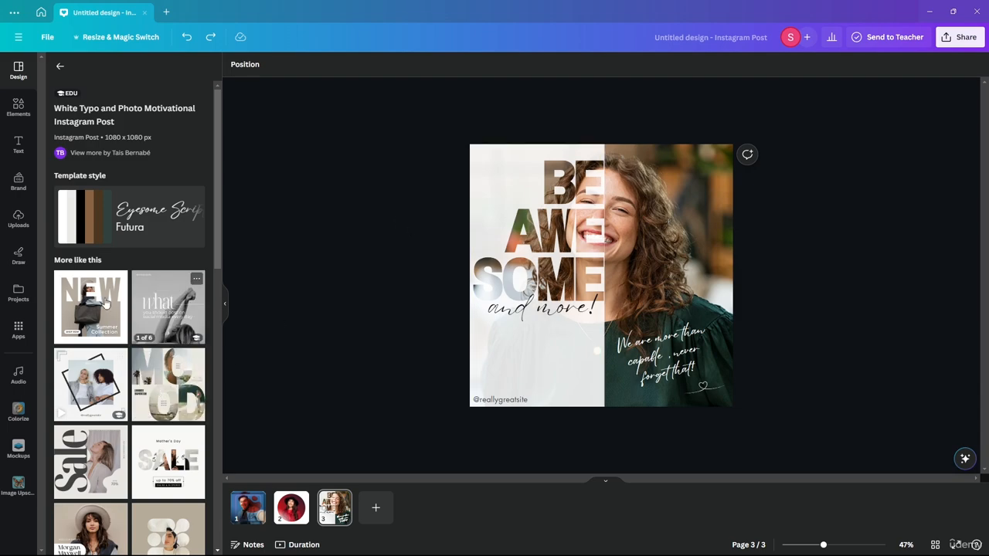
scroll(96, 368, "down", 5)
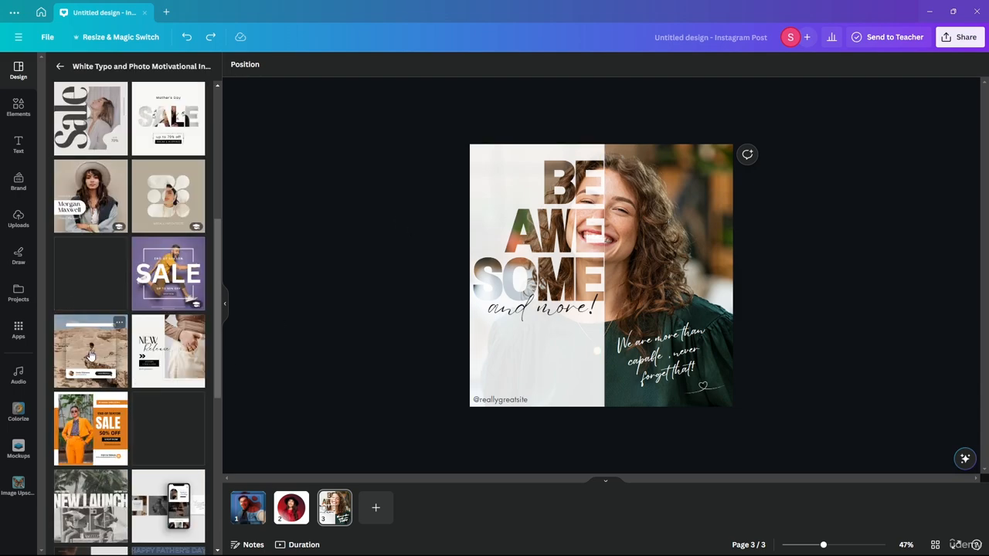
left_click(96, 354)
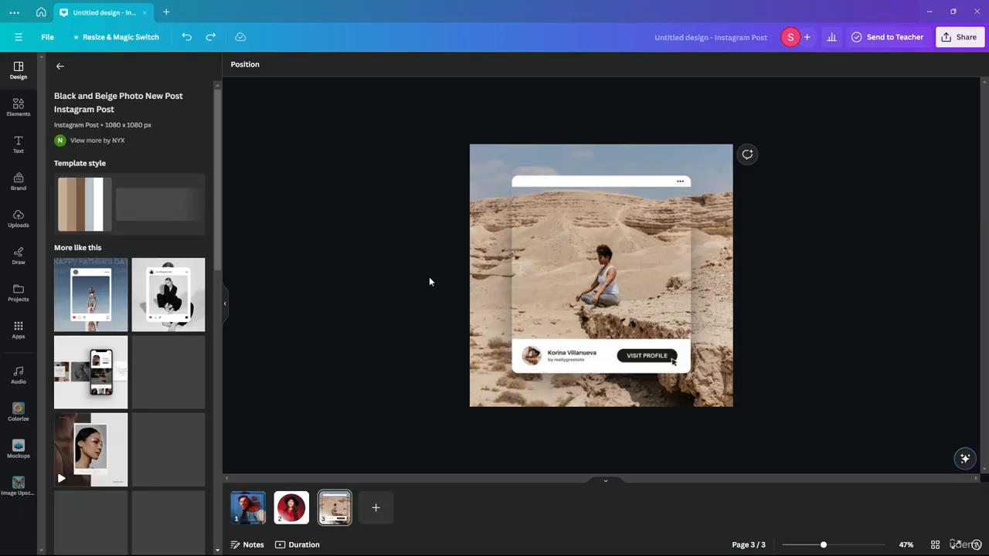
Shift the desert photo, white card, VISIT PROFILE button and profile details on page 3 out of alignment to expose the separate layers
left_click(555, 294)
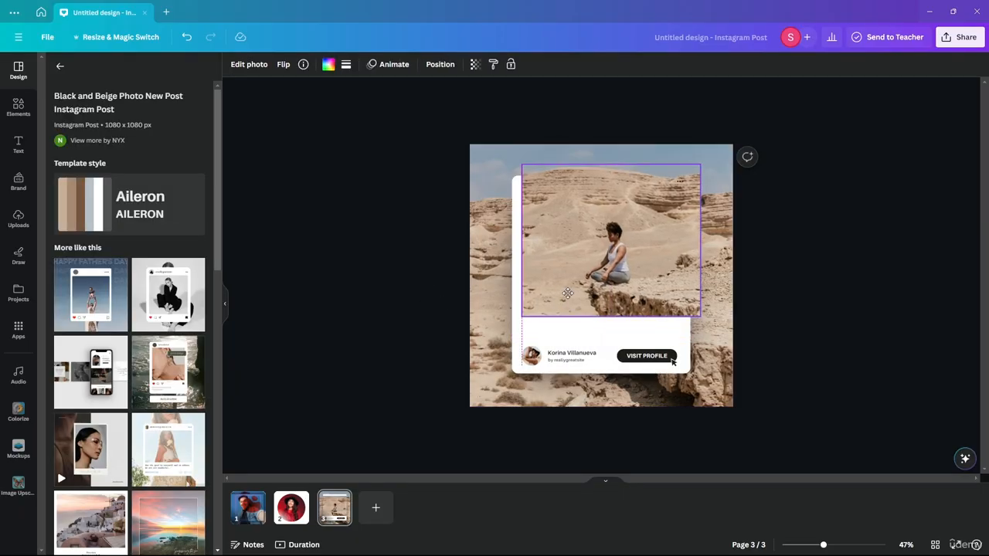
left_click(565, 345)
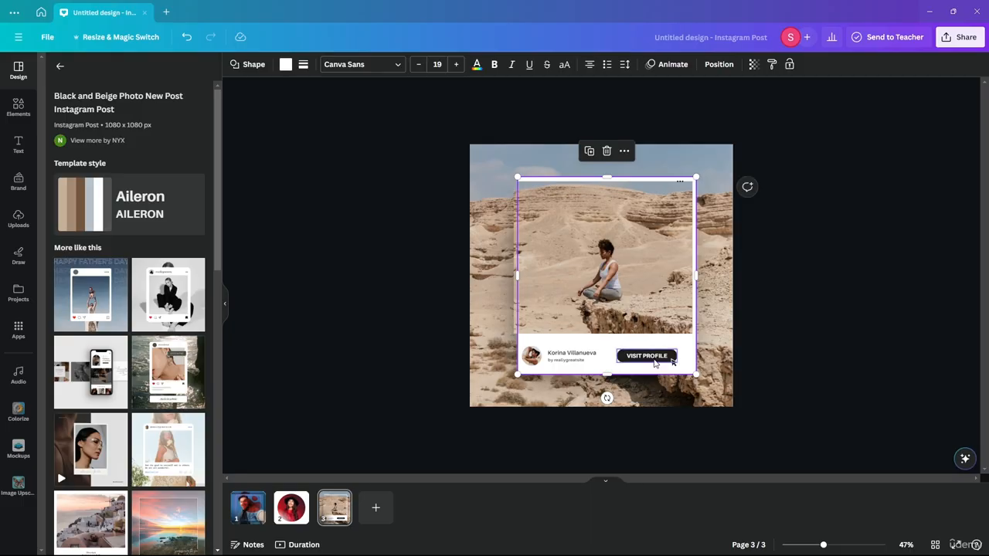
left_click_drag(653, 358, 663, 354)
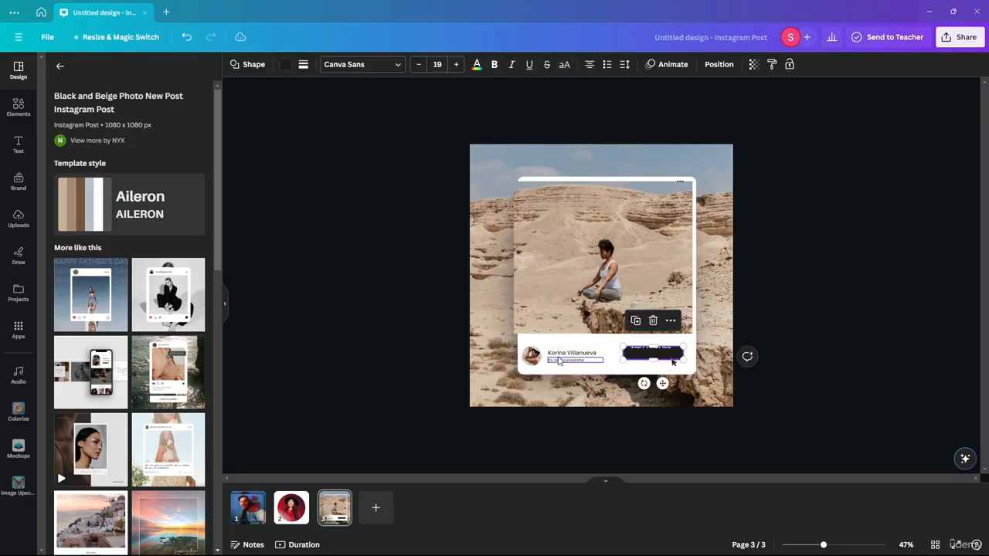
mouse_move(559, 354)
left_mouse_down()
mouse_move(566, 348)
mouse_move(537, 349)
mouse_move(570, 360)
left_mouse_up()
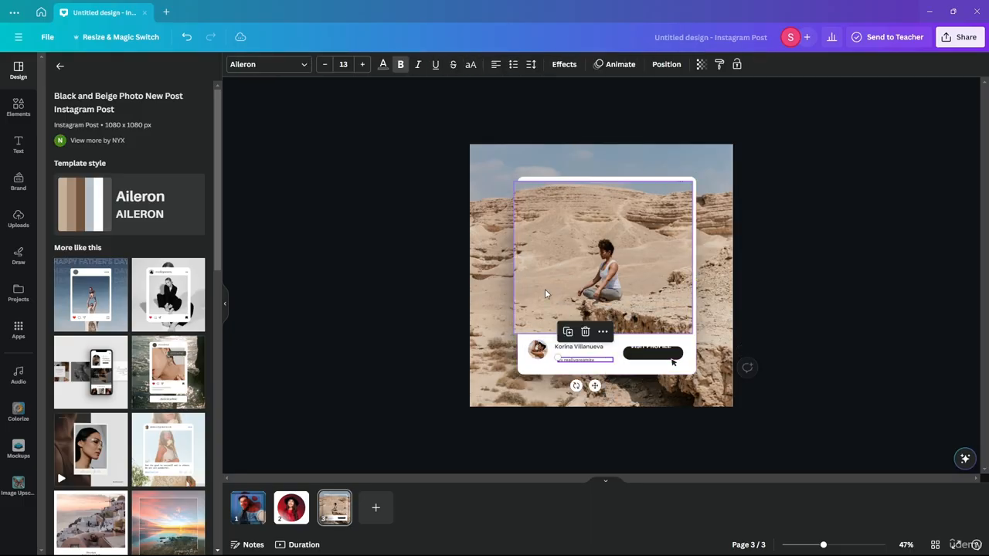
left_click_drag(544, 293, 558, 289)
left_click(332, 197)
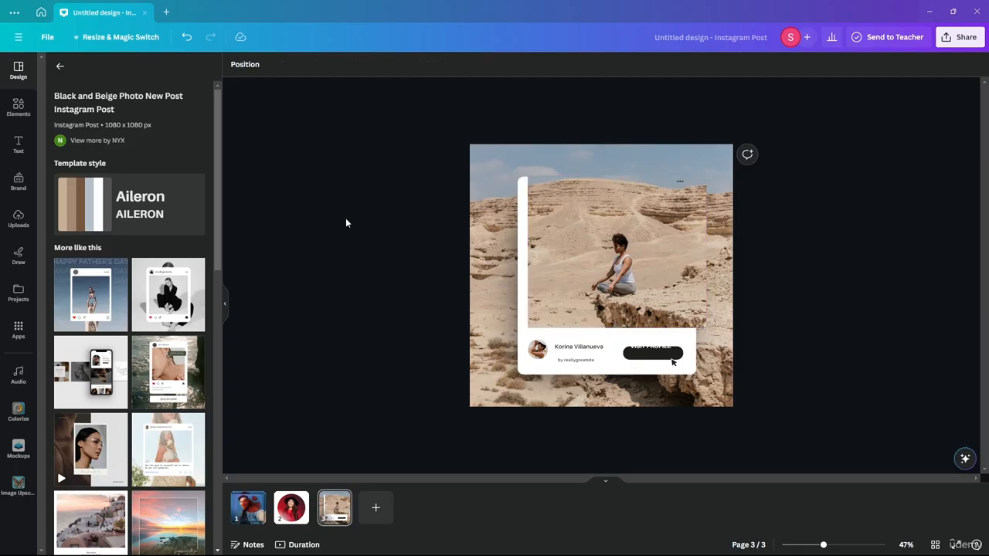